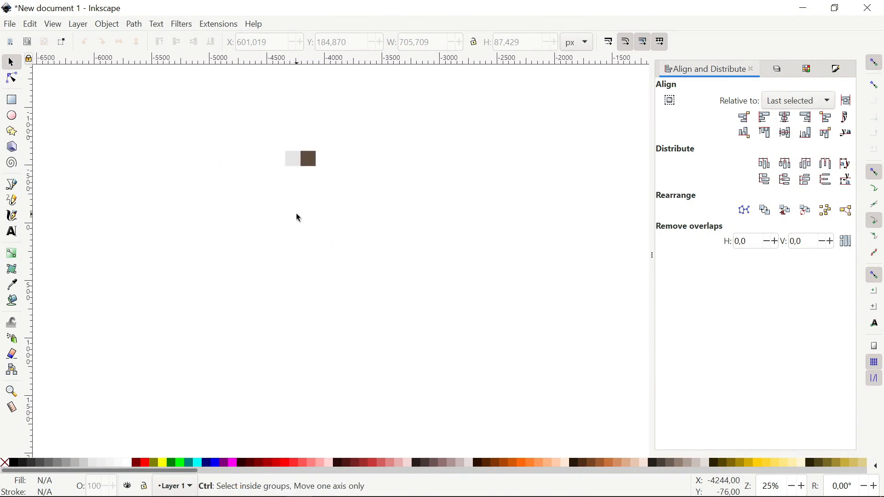
# - Draw a rectangle with a flat yellow fill and no stroke
pyautogui.scroll(2, 297, 215)
pyautogui.click(12, 99)
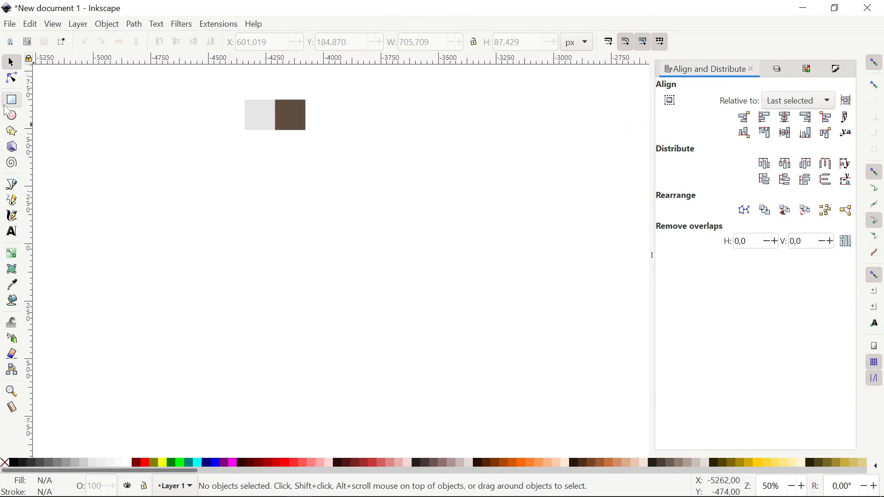
pyautogui.hotkey('ctrl', 'shift', 'f')
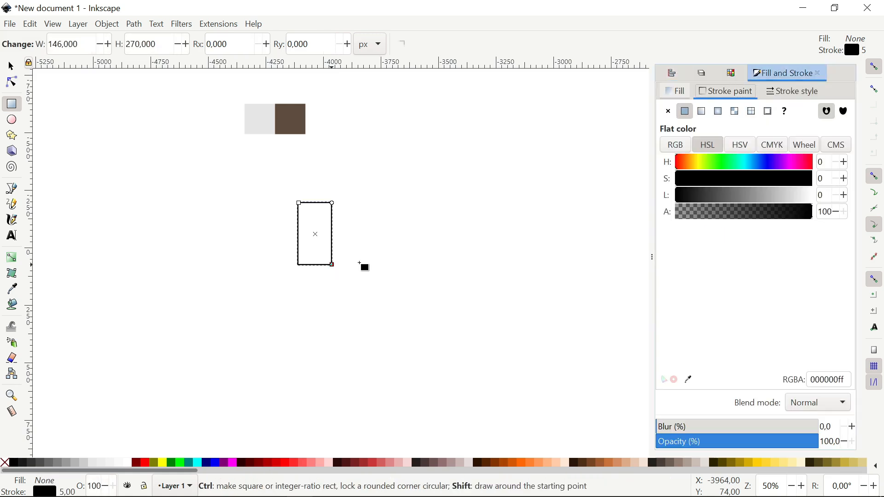
pyautogui.click(682, 94)
pyautogui.click(685, 111)
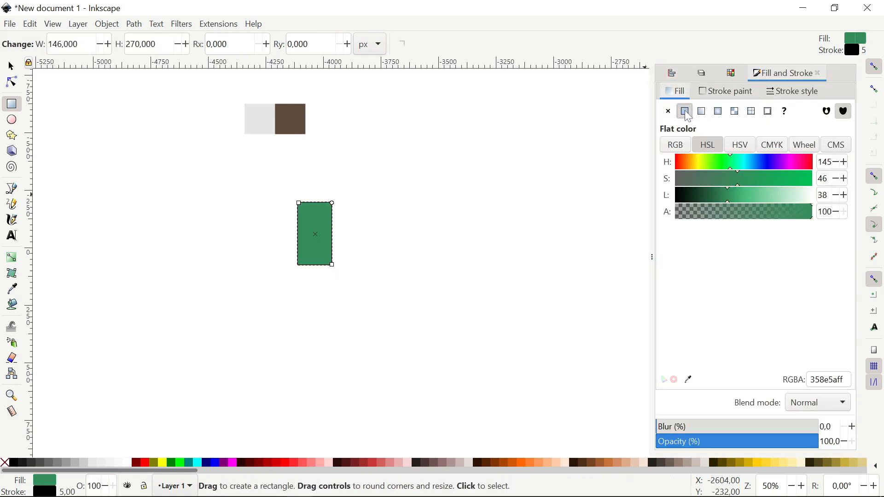
pyautogui.click(727, 91)
pyautogui.click(669, 112)
pyautogui.click(158, 462)
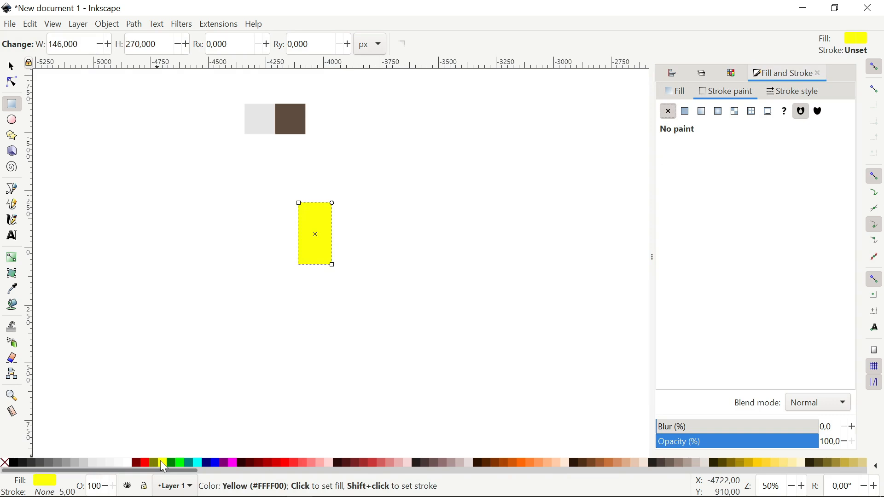
# - Reposition the yellow rectangle and set its size to W 15, H 25 px
pyautogui.click(11, 67)
pyautogui.moveTo(327, 226); pyautogui.dragTo(269, 211)
pyautogui.moveTo(272, 229); pyautogui.dragTo(294, 210)
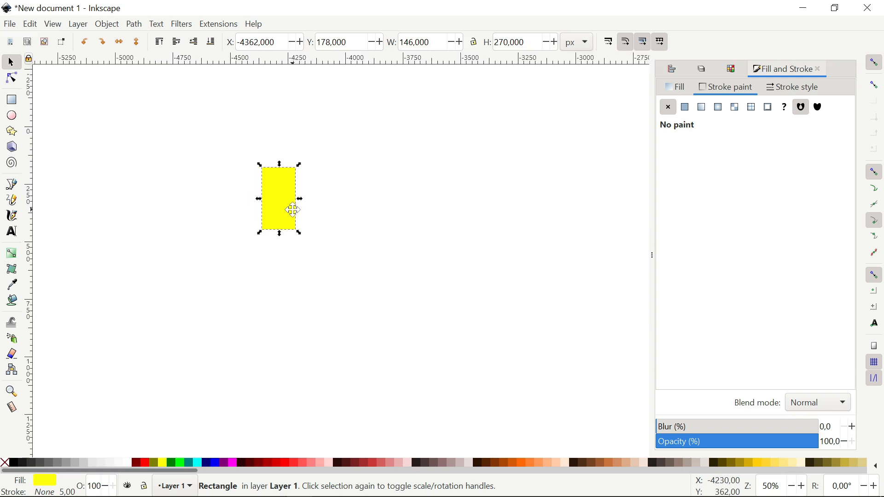
pyautogui.doubleClick(418, 41)
pyautogui.write('15')
pyautogui.press('Tab')
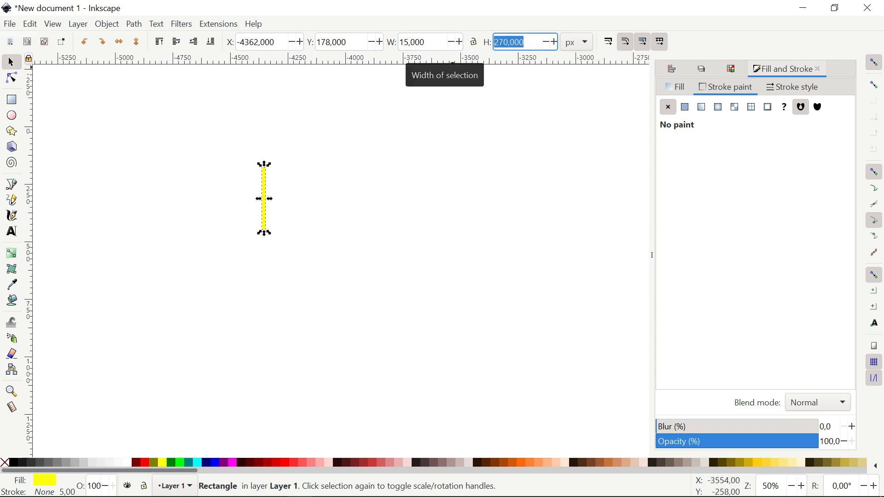
pyautogui.write('25')
pyautogui.press('Return')
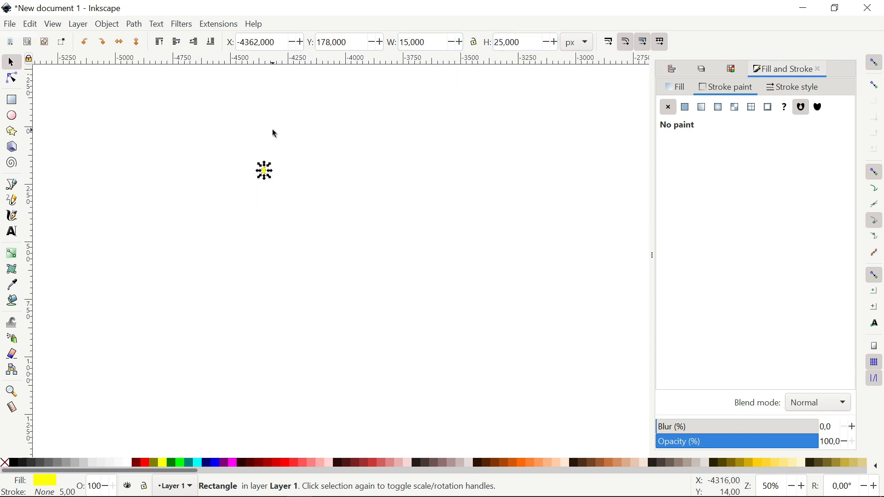
# - Shrink the grey-and-brown square group and place it above the yellow rectangle
pyautogui.moveTo(275, 129); pyautogui.dragTo(307, 231)
pyautogui.click(346, 94)
pyautogui.moveTo(346, 93); pyautogui.dragTo(294, 204)
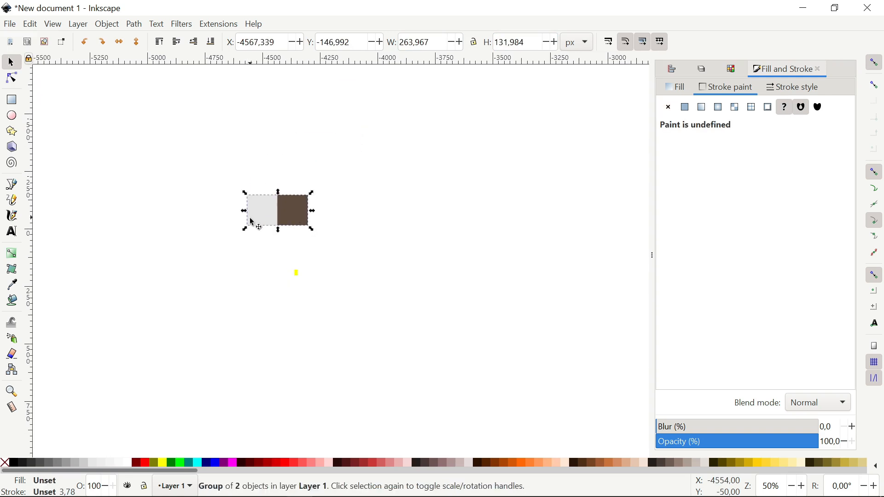
pyautogui.moveTo(245, 229); pyautogui.dragTo(289, 205)
pyautogui.scroll(4, 301, 213)
pyautogui.moveTo(292, 166); pyautogui.dragTo(260, 320)
pyautogui.moveTo(285, 370); pyautogui.dragTo(318, 215)
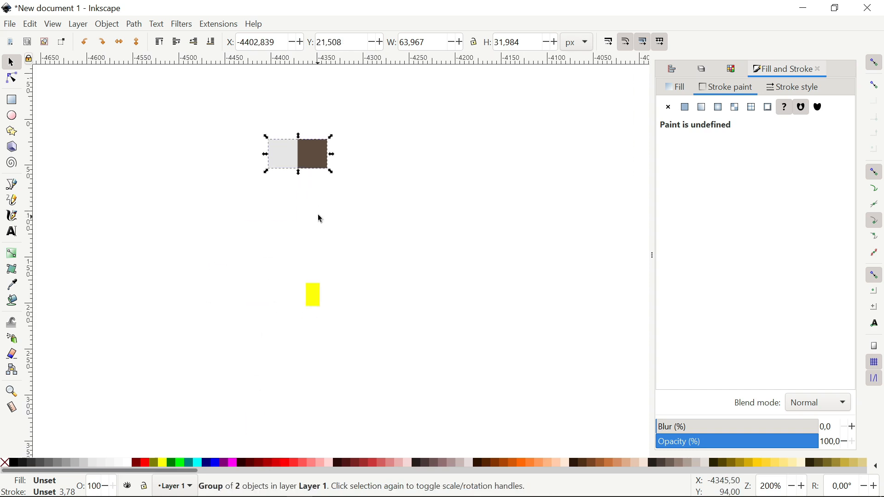
pyautogui.moveTo(313, 164); pyautogui.dragTo(310, 200)
pyautogui.moveTo(300, 259); pyautogui.dragTo(314, 206)
pyautogui.scroll(4, 329, 226)
pyautogui.moveTo(331, 269); pyautogui.dragTo(333, 214)
# - Select the yellow rectangle and check its width and height values
pyautogui.click(334, 213)
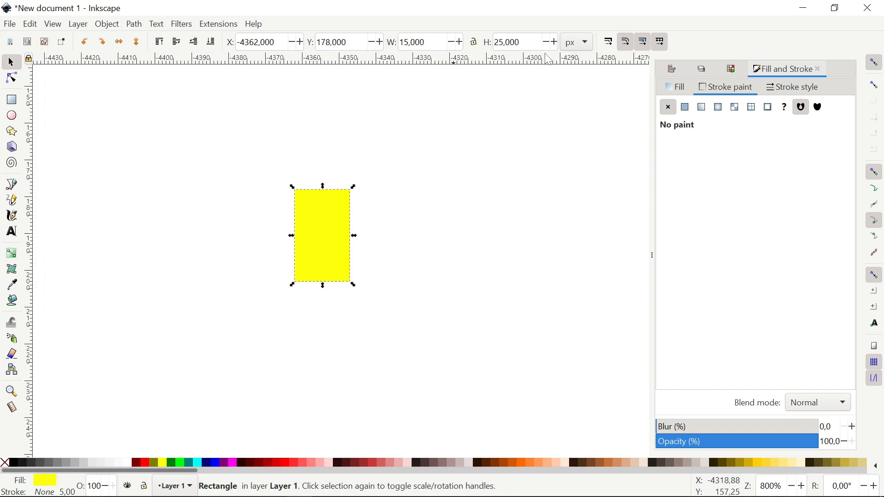
pyautogui.click(521, 42)
pyautogui.click(427, 42)
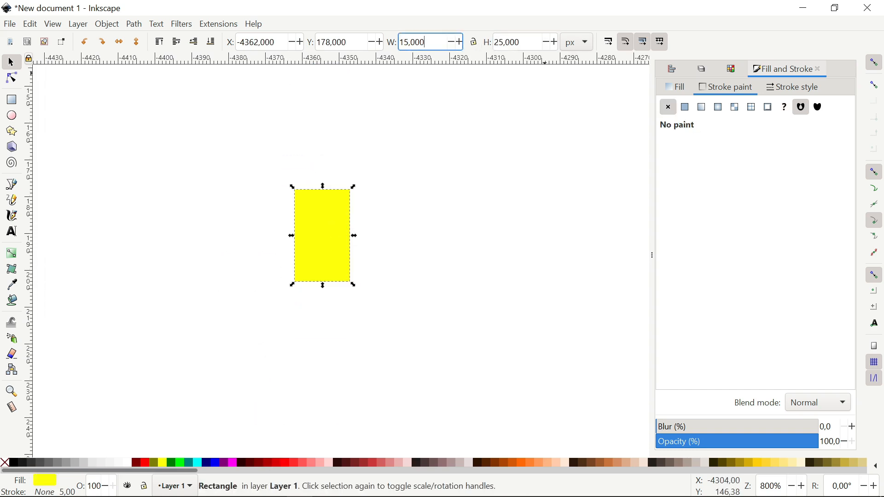
pyautogui.click(520, 42)
pyautogui.click(366, 242)
pyautogui.moveTo(364, 245); pyautogui.dragTo(364, 223)
pyautogui.click(339, 183)
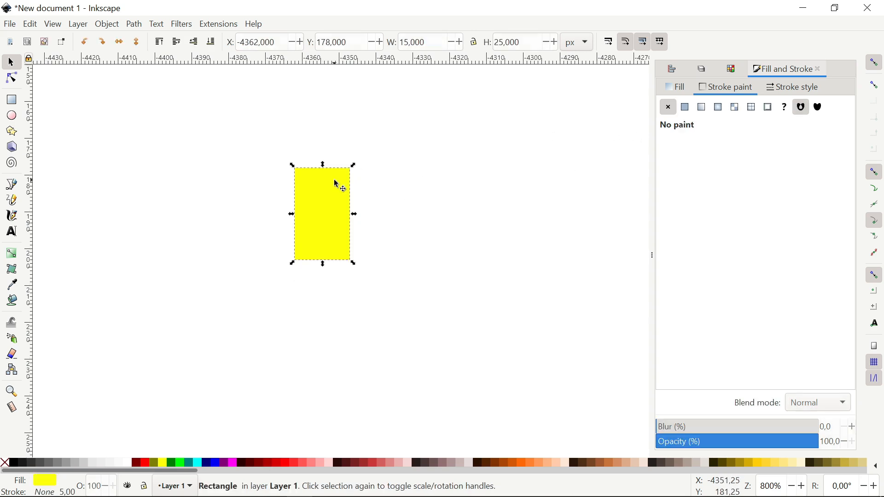
pyautogui.scroll(-2, 316, 192)
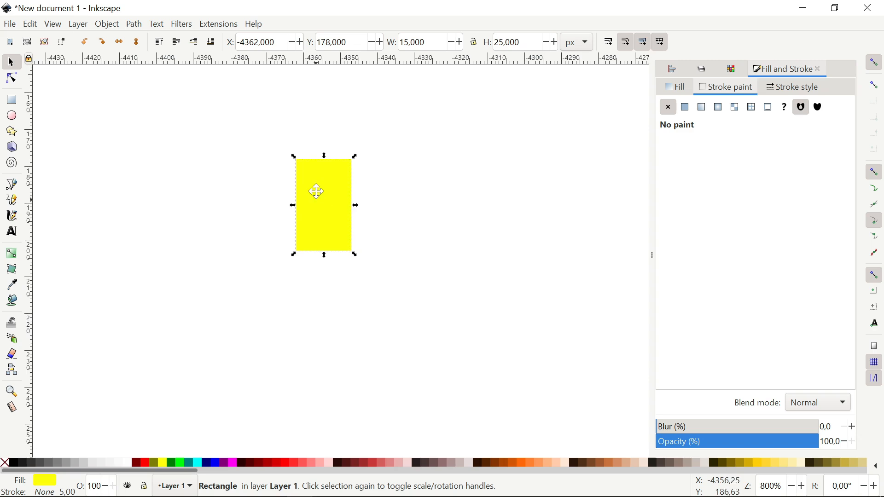
# - Copy and paste the rectangle, snapping the copy's corner to the original's lower-right corner
pyautogui.rightClick(320, 190)
pyautogui.click(348, 176)
pyautogui.hotkey('ctrl', 'alt', 'v')
pyautogui.moveTo(352, 210); pyautogui.dragTo(384, 294)
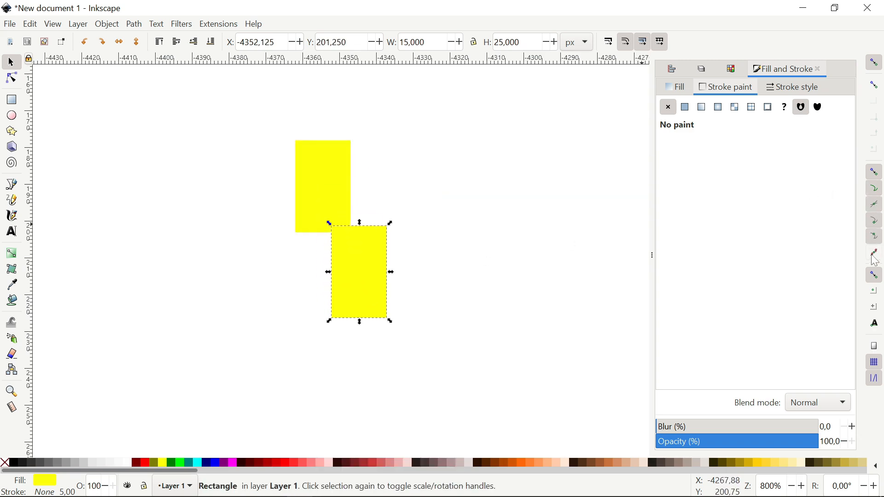
pyautogui.moveTo(345, 250); pyautogui.dragTo(365, 266)
pyautogui.click(288, 263)
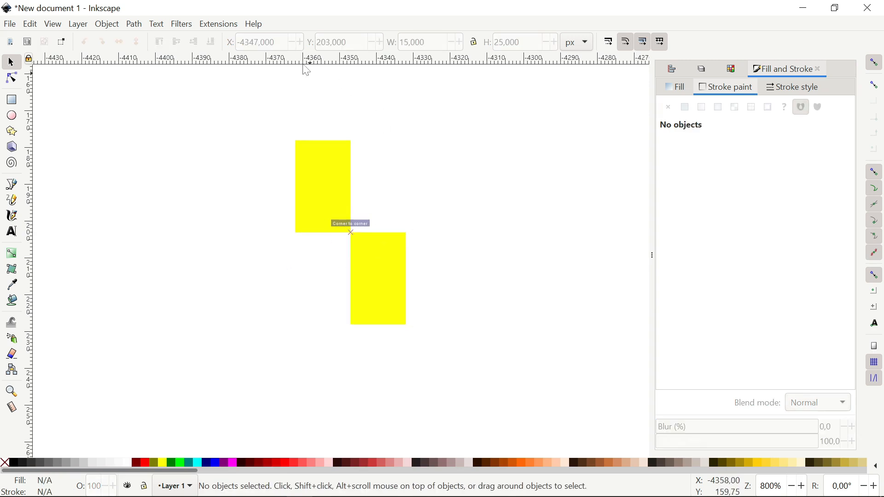
# - Add horizontal guides at the top edge, the shared edge and the lower rectangle's bottom edge
pyautogui.moveTo(303, 60); pyautogui.dragTo(296, 144)
pyautogui.moveTo(299, 79); pyautogui.dragTo(299, 237)
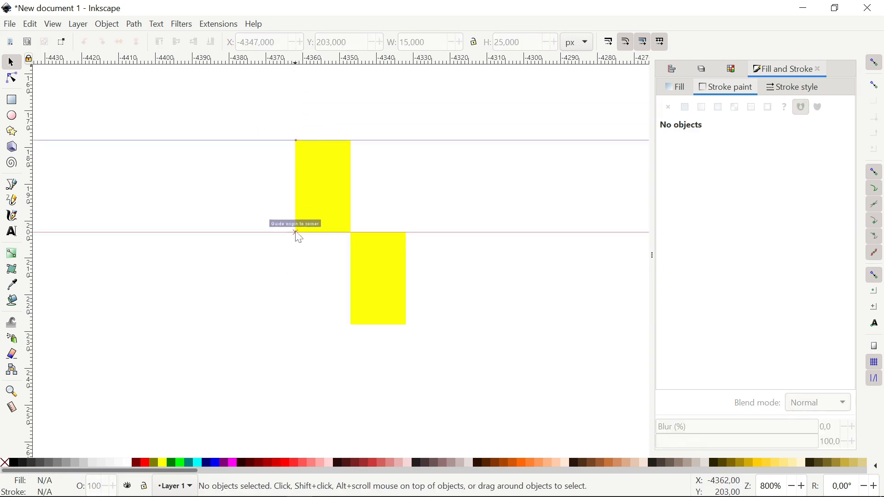
pyautogui.moveTo(321, 70); pyautogui.dragTo(351, 328)
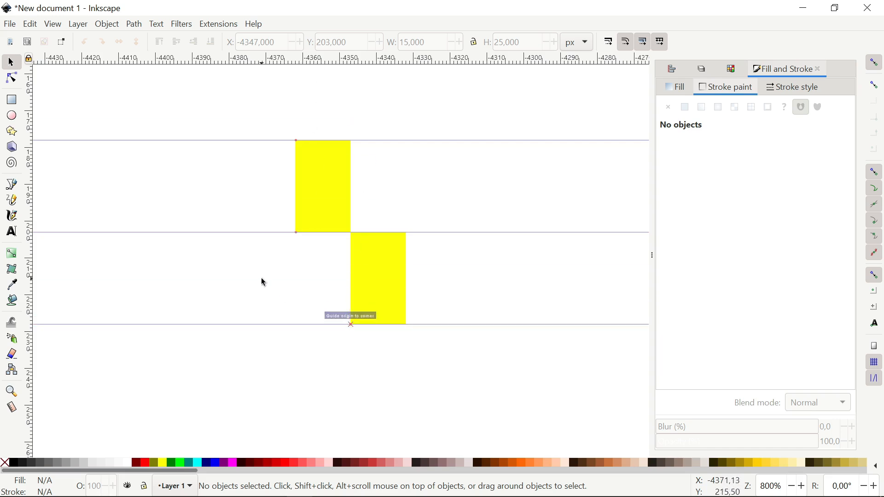
pyautogui.moveTo(228, 223); pyautogui.dragTo(560, 242)
# - Draw a V path from the top guide down to the bottom guide and up to the right
pyautogui.click(12, 185)
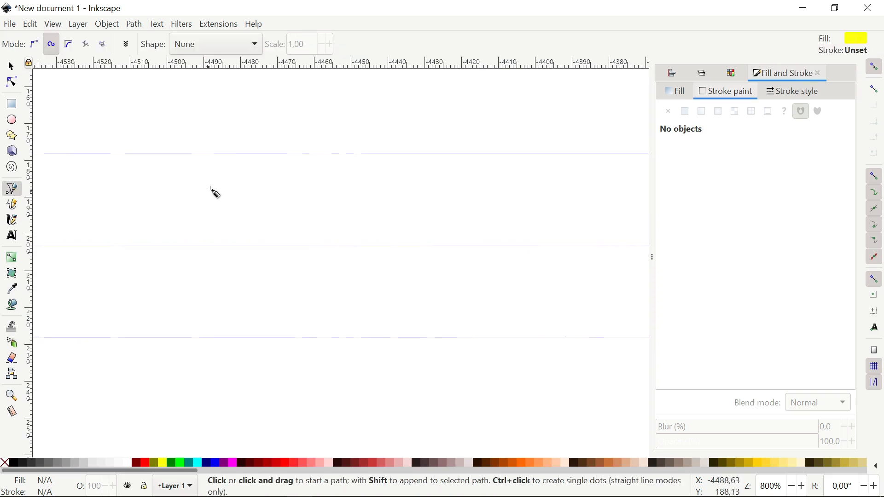
pyautogui.click(216, 153)
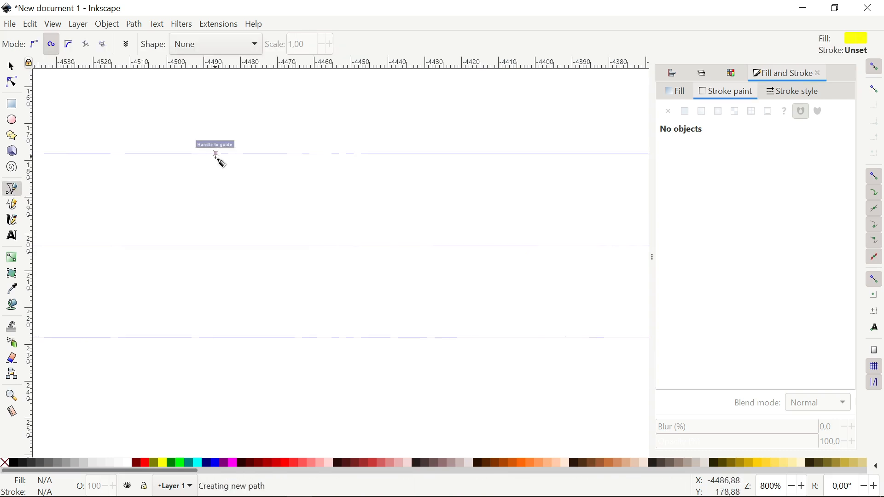
pyautogui.click(211, 337)
pyautogui.press('BackSpace')
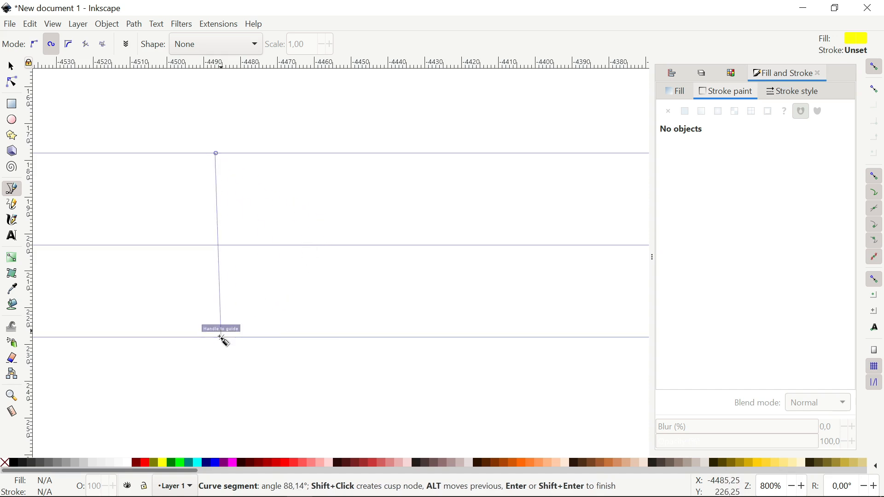
pyautogui.click(216, 338)
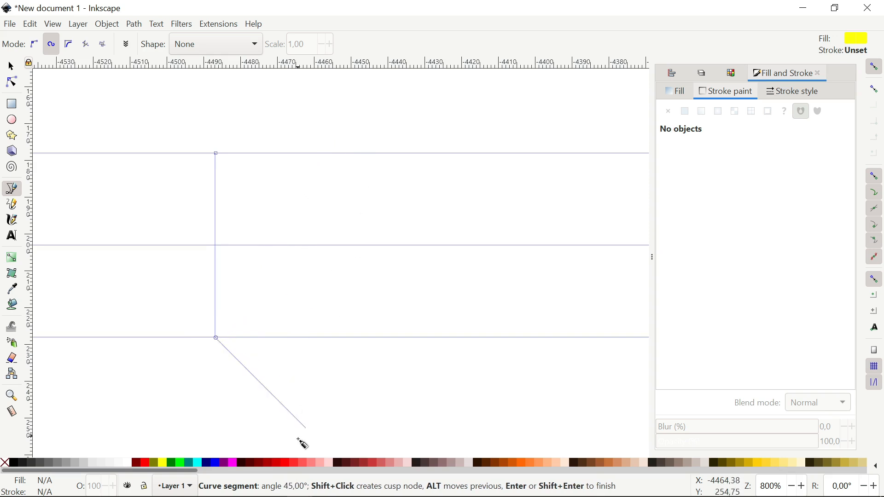
pyautogui.doubleClick(333, 129)
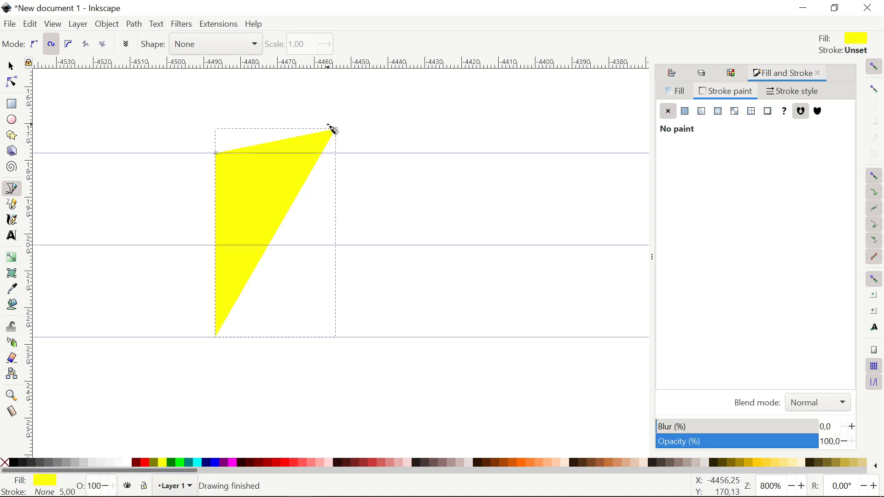
# - Remove the path's fill and give it a flat 3,5 px stroke with square caps
pyautogui.click(685, 111)
pyautogui.click(672, 91)
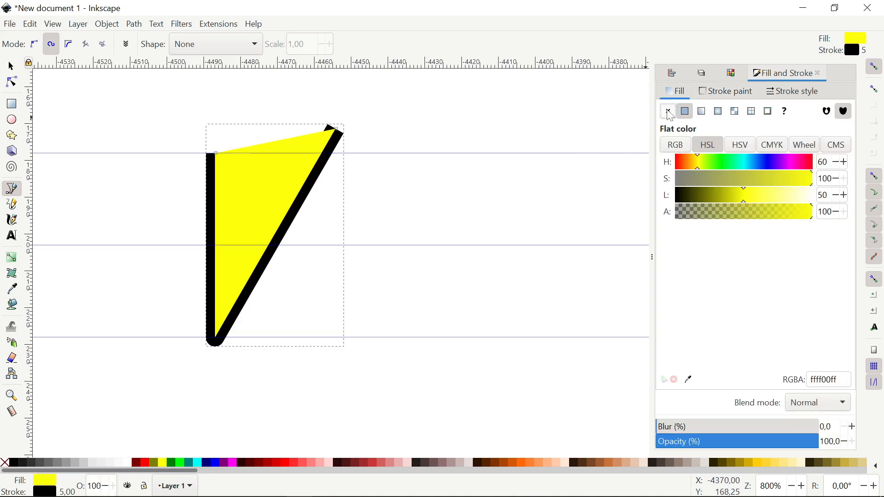
pyautogui.click(668, 112)
pyautogui.click(793, 91)
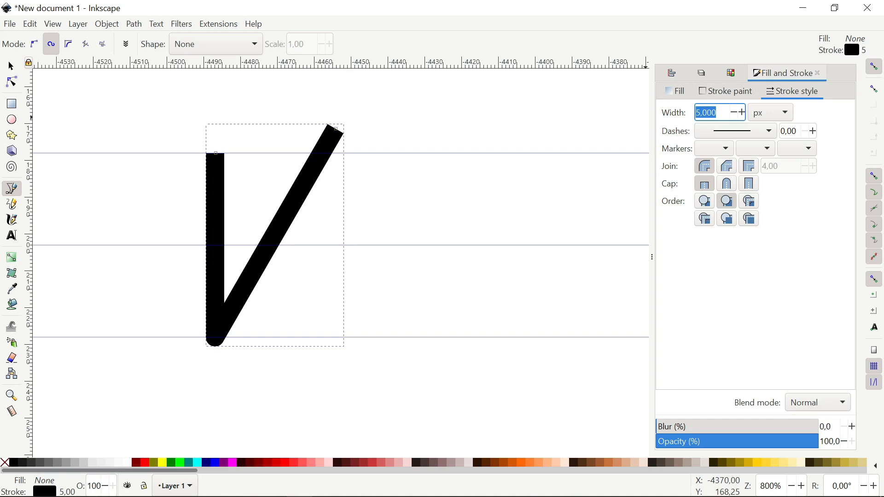
pyautogui.write('3,5')
pyautogui.press('Return')
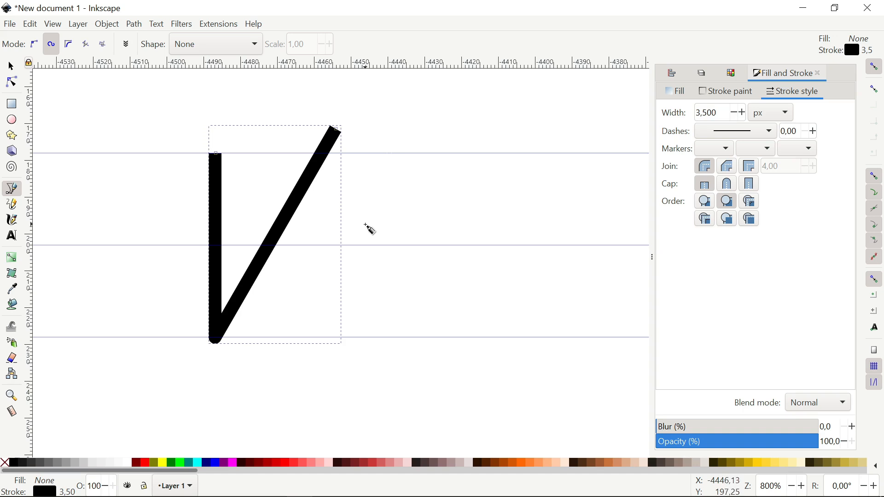
pyautogui.click(750, 184)
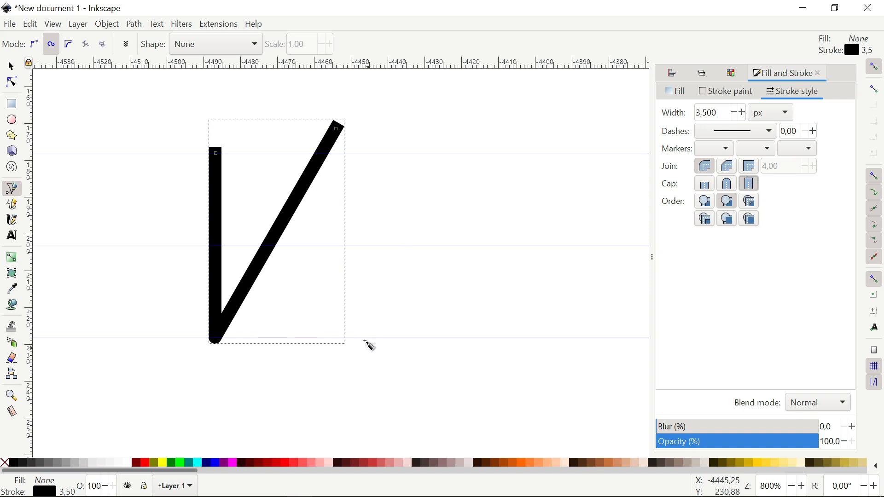
# - Set the stroke colour to light gray at lightness 72
pyautogui.keyDown('shift'); pyautogui.click(85, 463); pyautogui.keyUp('shift')
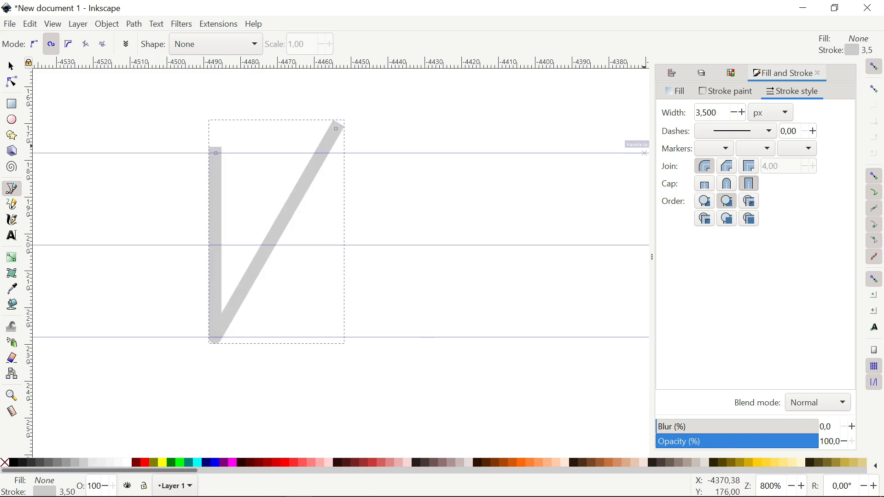
pyautogui.hotkey('ctrl', 'z')
pyautogui.click(726, 91)
pyautogui.moveTo(743, 193)
pyautogui.mouseDown()
pyautogui.moveTo(722, 198)
pyautogui.moveTo(791, 194)
pyautogui.mouseUp()
# - Select the pale V and set the Pen tool to regular straight-segment mode
pyautogui.click(11, 66)
pyautogui.click(114, 130)
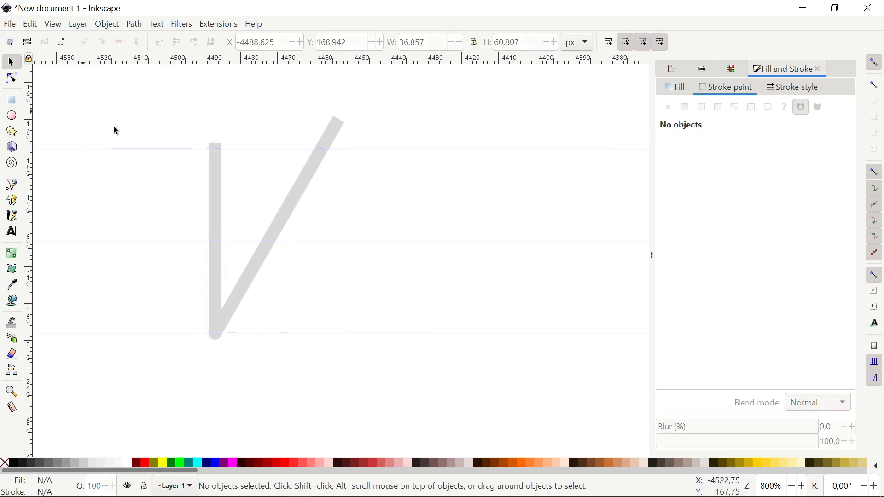
pyautogui.click(222, 282)
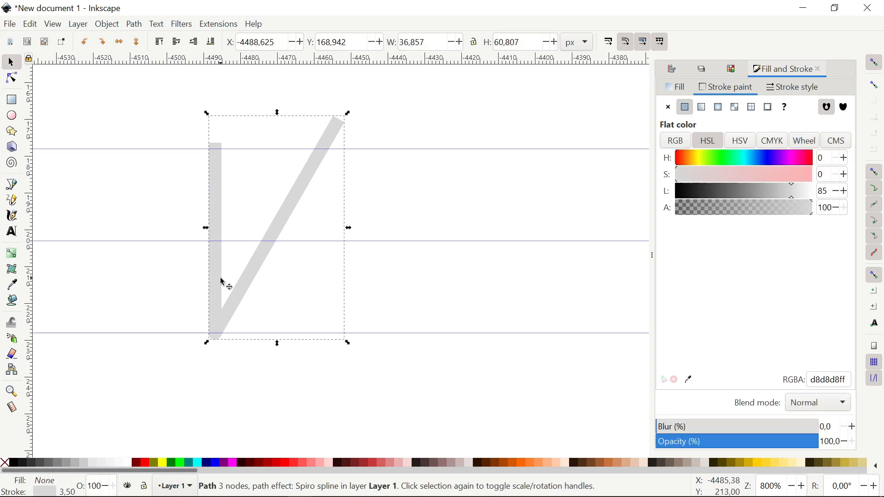
pyautogui.click(11, 186)
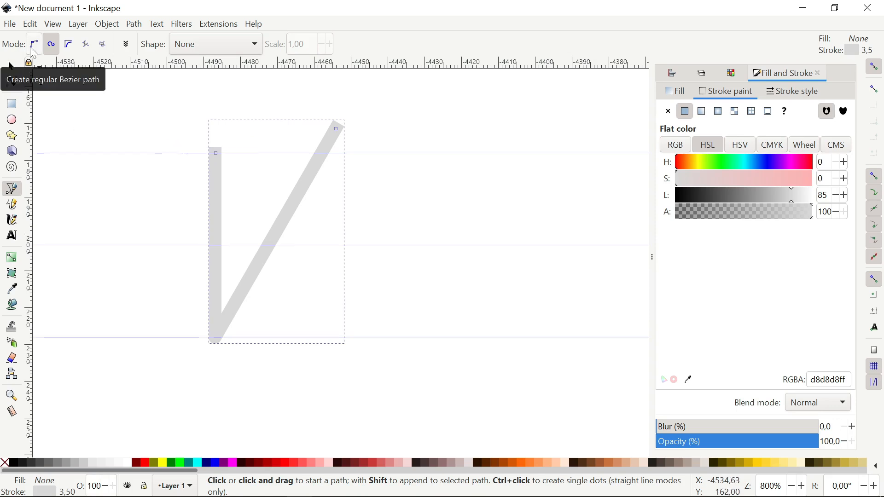
pyautogui.click(32, 48)
pyautogui.click(176, 49)
pyautogui.click(173, 51)
pyautogui.click(12, 68)
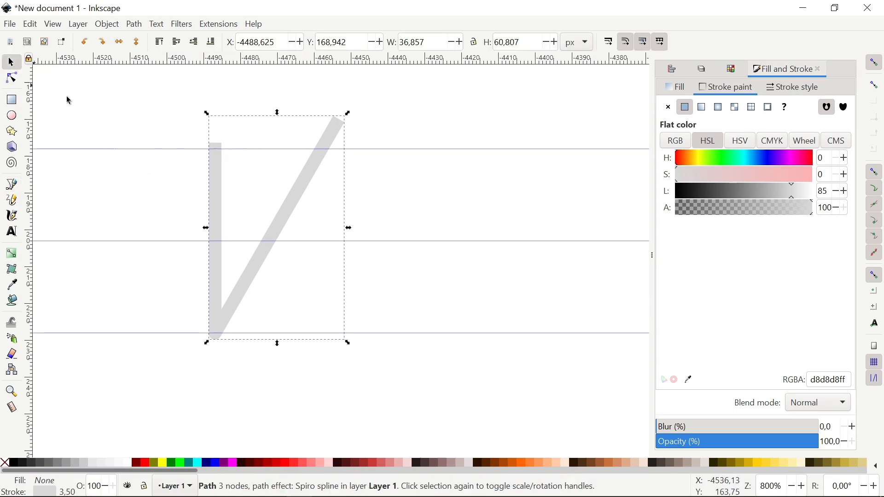
pyautogui.click(69, 100)
# - Draw dark vertical and diagonal lines over the V with stroke lightness 31
pyautogui.click(12, 185)
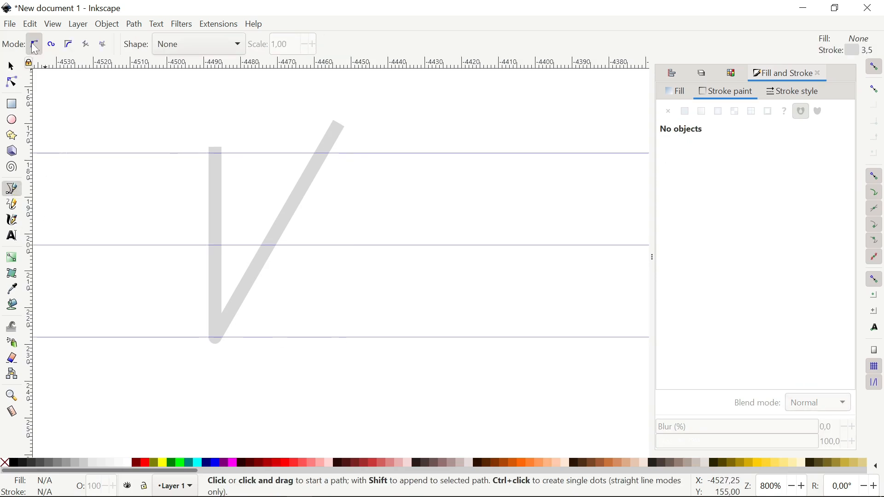
pyautogui.click(216, 152)
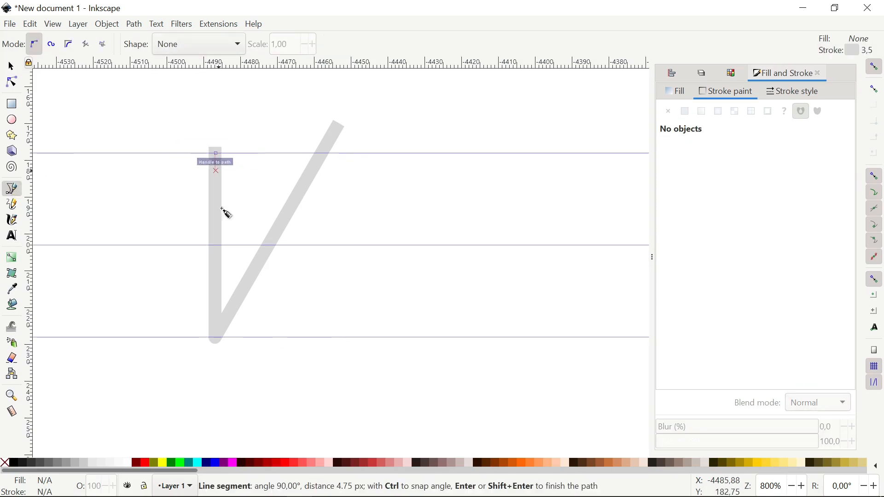
pyautogui.doubleClick(220, 349)
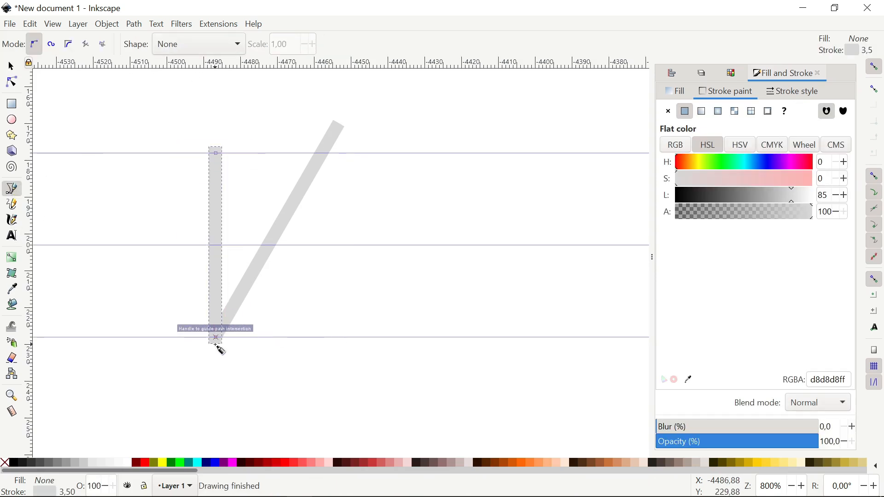
pyautogui.click(736, 197)
pyautogui.moveTo(733, 196); pyautogui.dragTo(719, 199)
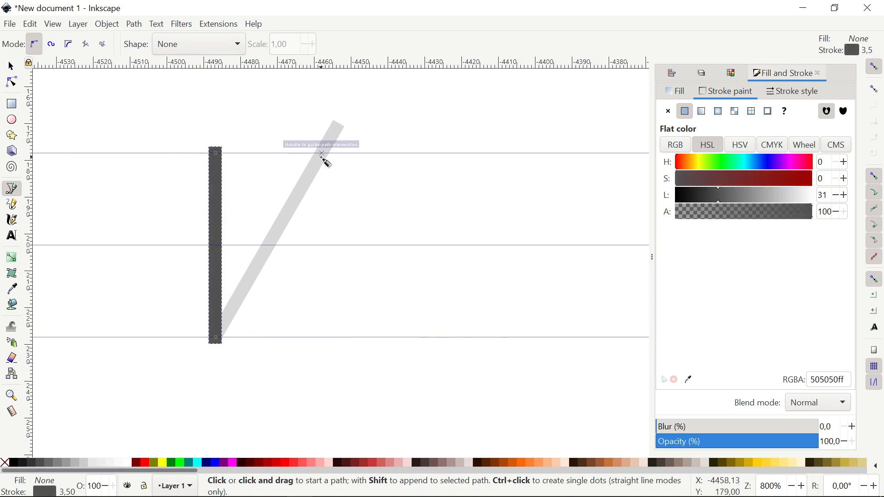
pyautogui.click(323, 153)
pyautogui.doubleClick(215, 341)
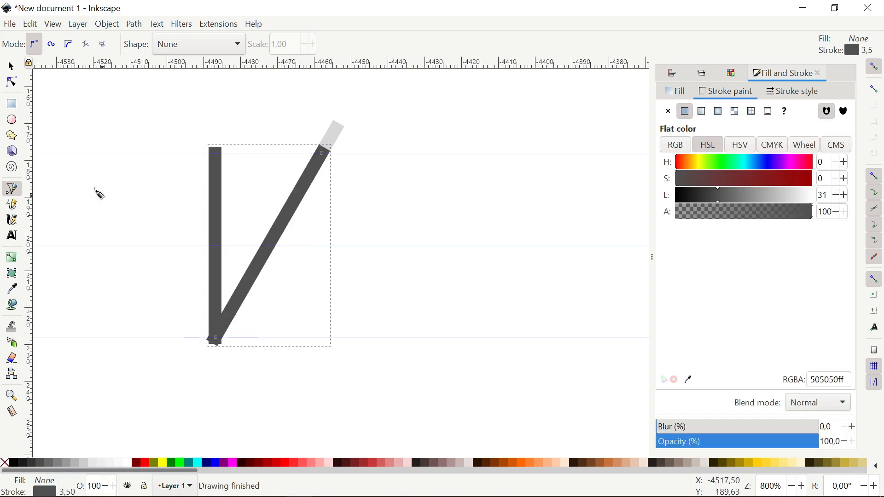
# - Delete both dark lines and nudge the pale diagonal's top node slightly left
pyautogui.click(12, 66)
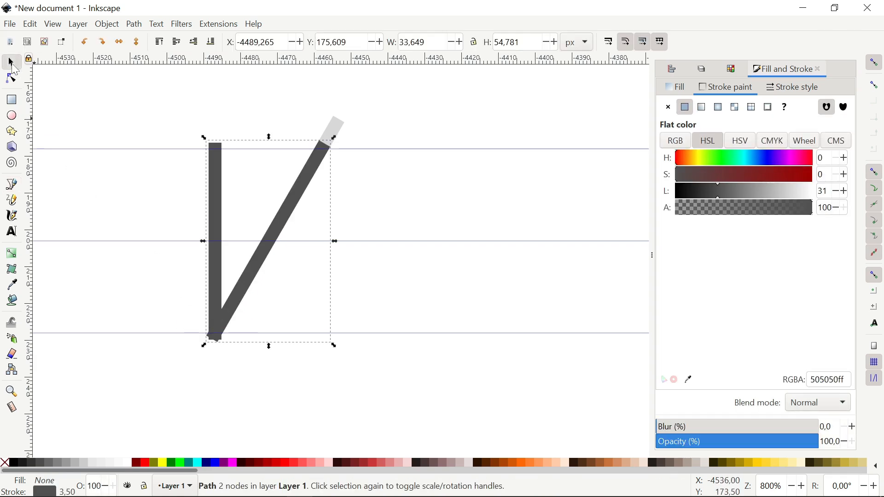
pyautogui.click(60, 108)
pyautogui.click(311, 173)
pyautogui.press('Delete')
pyautogui.click(214, 168)
pyautogui.press('Delete')
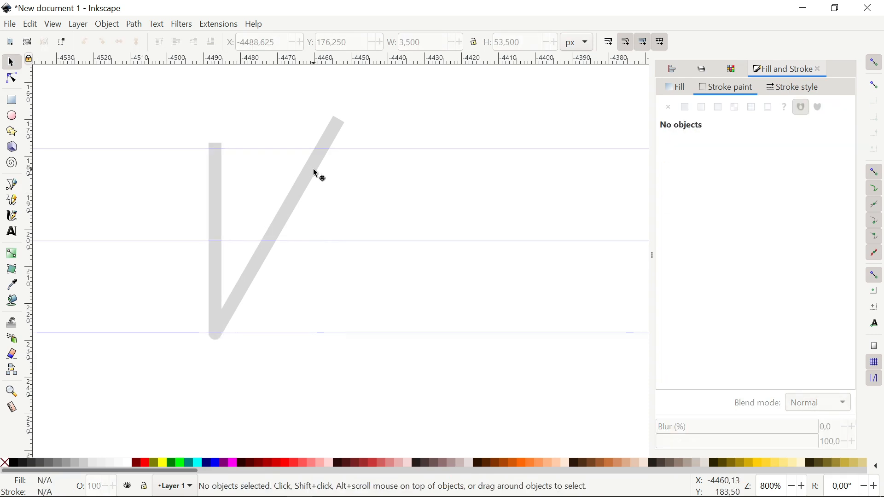
pyautogui.doubleClick(317, 175)
pyautogui.moveTo(289, 98); pyautogui.dragTo(399, 158)
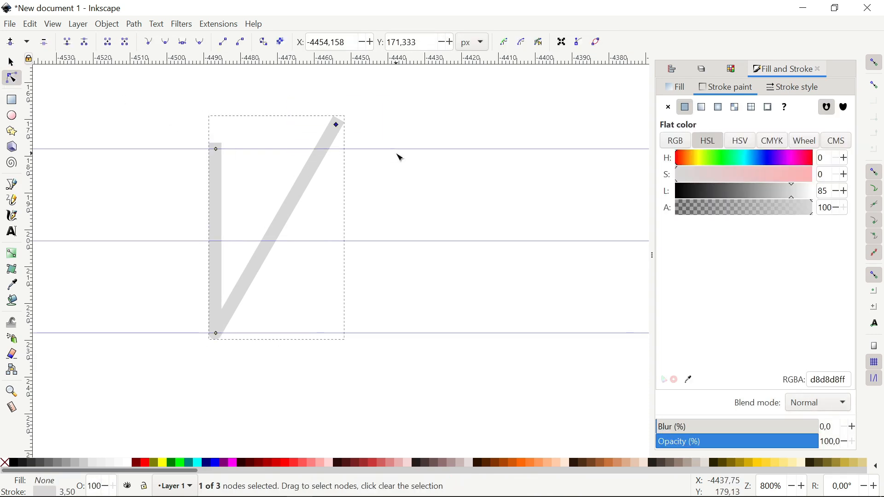
pyautogui.press('Left')
pyautogui.press('Left')
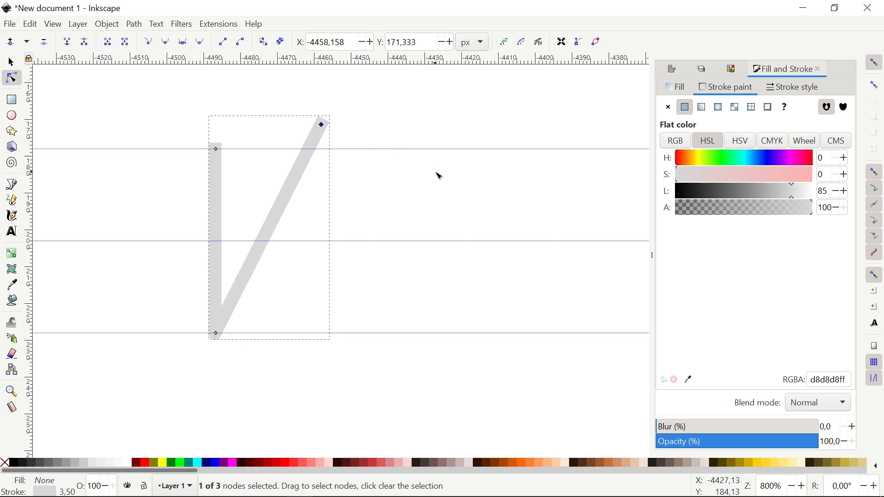
# - Redraw the dark vertical line and diagonal between the top and bottom guides
pyautogui.click(8, 67)
pyautogui.click(82, 180)
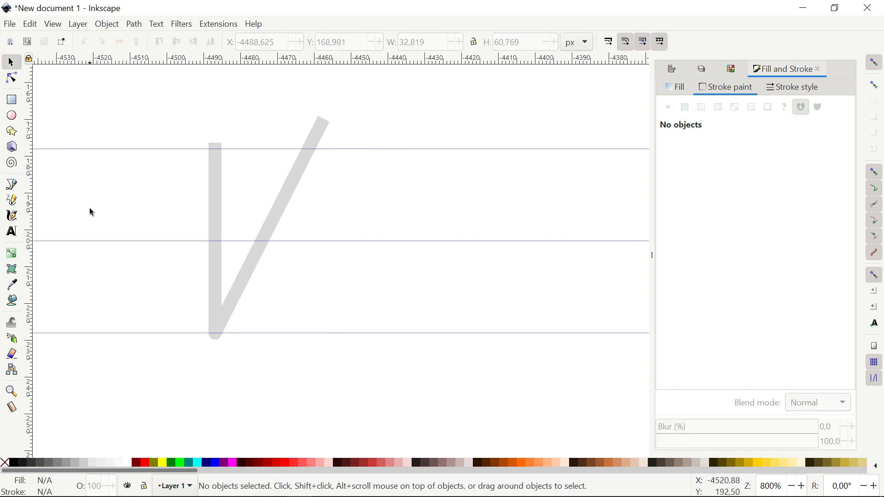
pyautogui.click(12, 186)
pyautogui.click(215, 153)
pyautogui.doubleClick(215, 338)
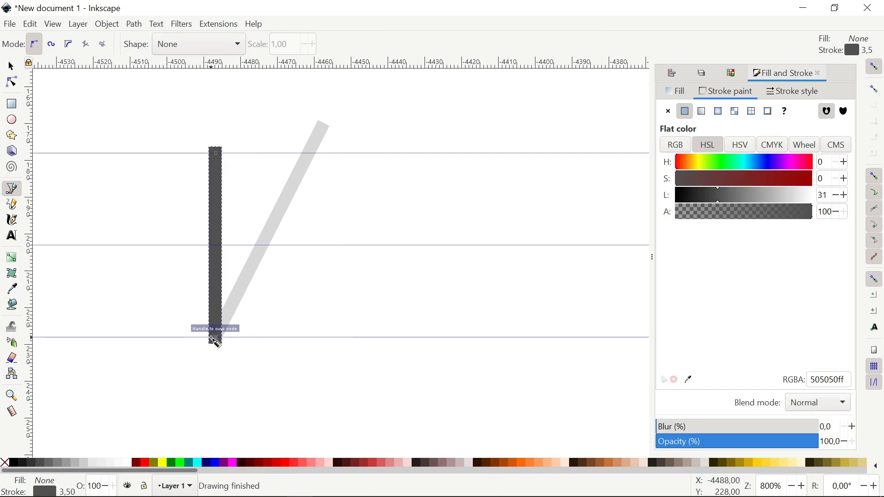
pyautogui.click(308, 153)
pyautogui.doubleClick(215, 339)
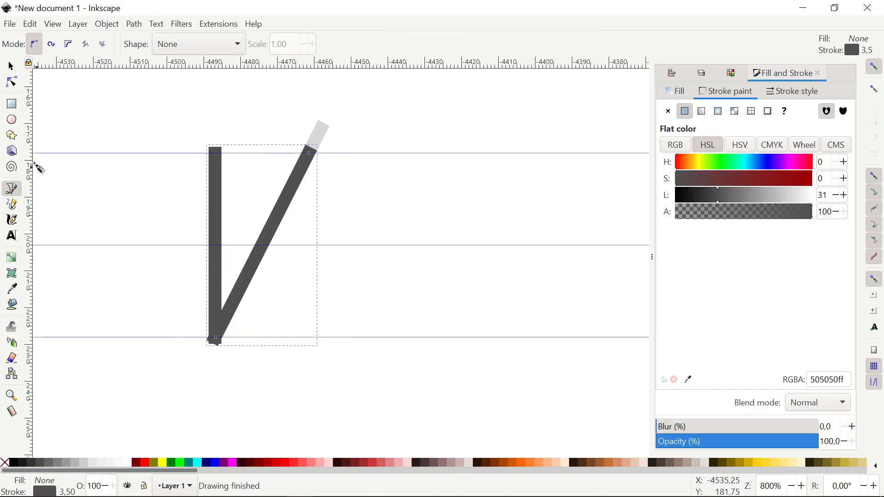
# - Select both dark lines and convert them to outlines with Path > Stroke to Path
pyautogui.click(11, 66)
pyautogui.click(100, 178)
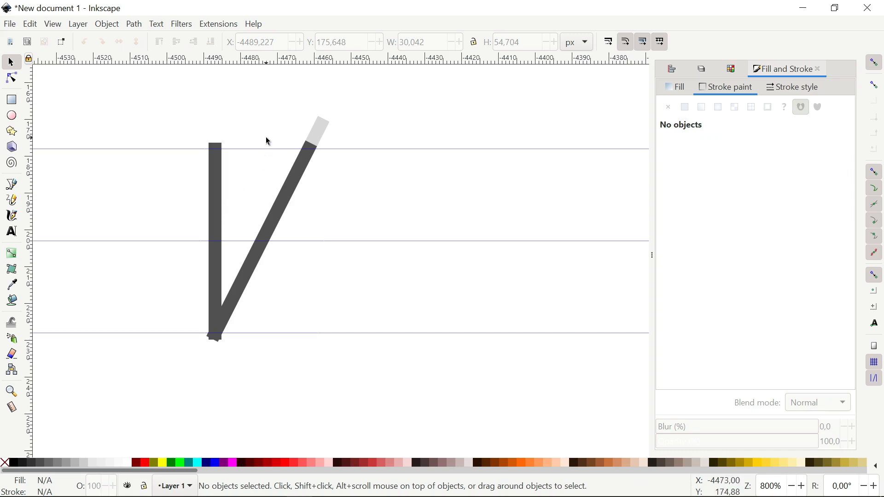
pyautogui.click(219, 275)
pyautogui.moveTo(216, 341); pyautogui.dragTo(219, 253)
pyautogui.hotkey('ctrl', 'z')
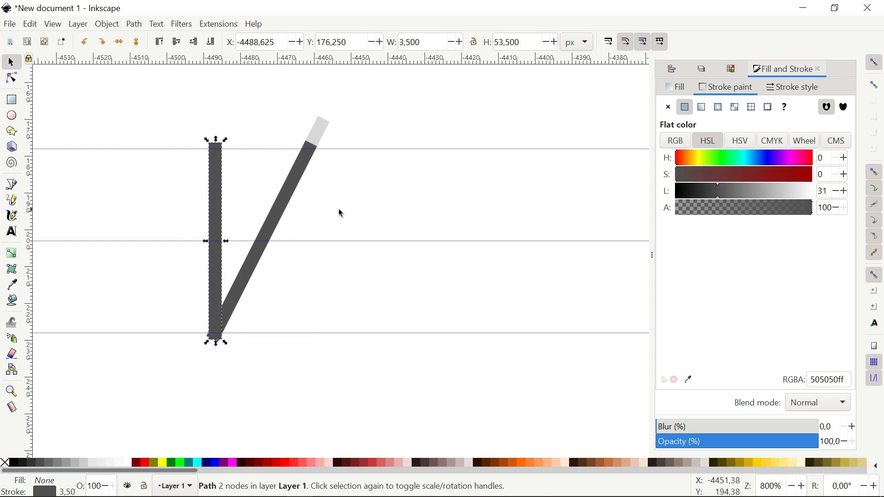
pyautogui.keyDown('shift'); pyautogui.click(307, 161); pyautogui.keyUp('shift')
pyautogui.moveTo(307, 161); pyautogui.dragTo(234, 185)
pyautogui.press('Escape')
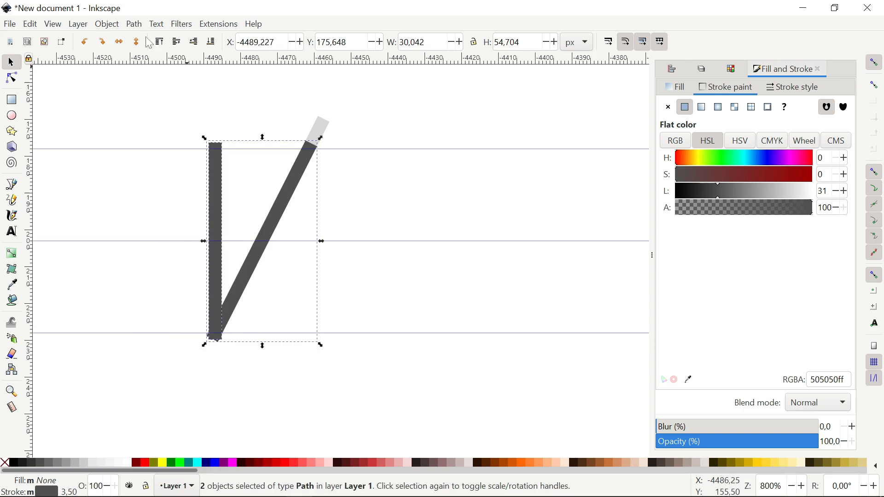
pyautogui.click(133, 24)
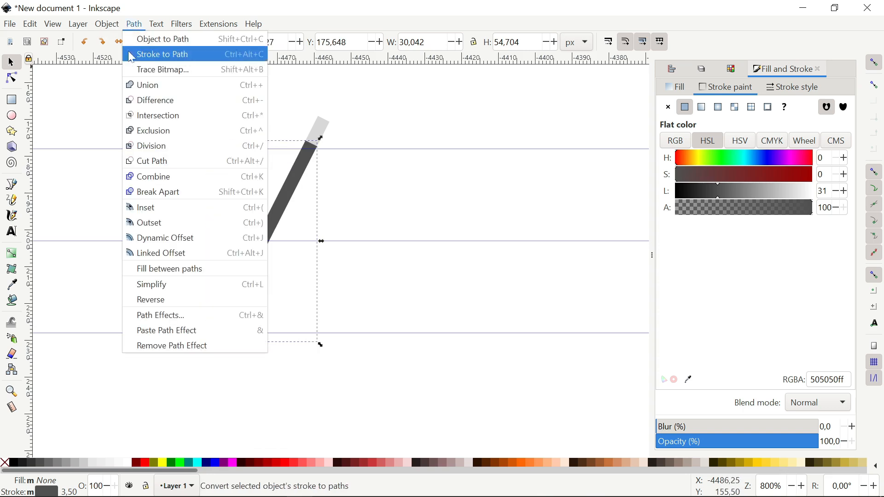
pyautogui.click(172, 57)
pyautogui.click(381, 193)
# - Select the upper yellow rectangle and move it left into position
pyautogui.hscroll(1, 475, 233)
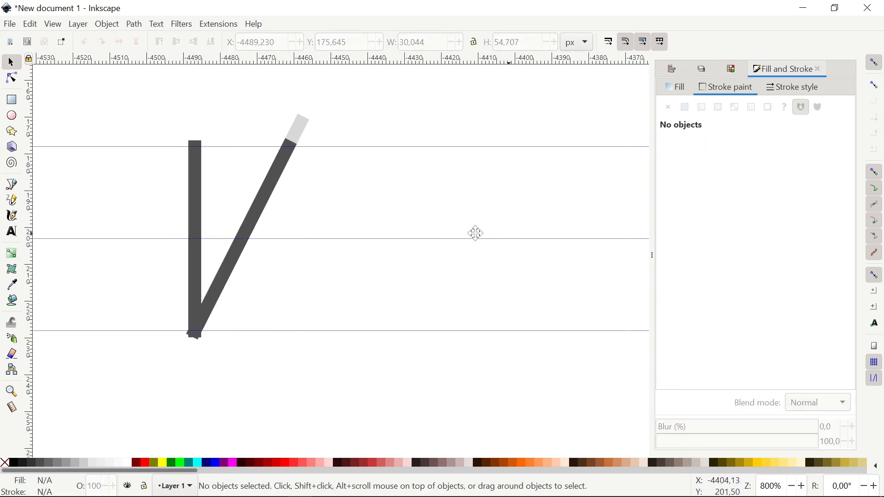
pyautogui.hscroll(5, 476, 233)
pyautogui.moveTo(467, 114); pyautogui.dragTo(631, 368)
pyautogui.moveTo(525, 180); pyautogui.dragTo(233, 180)
pyautogui.hscroll(-5, 375, 184)
pyautogui.click(430, 171)
pyautogui.click(419, 150)
pyautogui.moveTo(418, 150); pyautogui.dragTo(281, 161)
pyautogui.scroll(1, 279, 153)
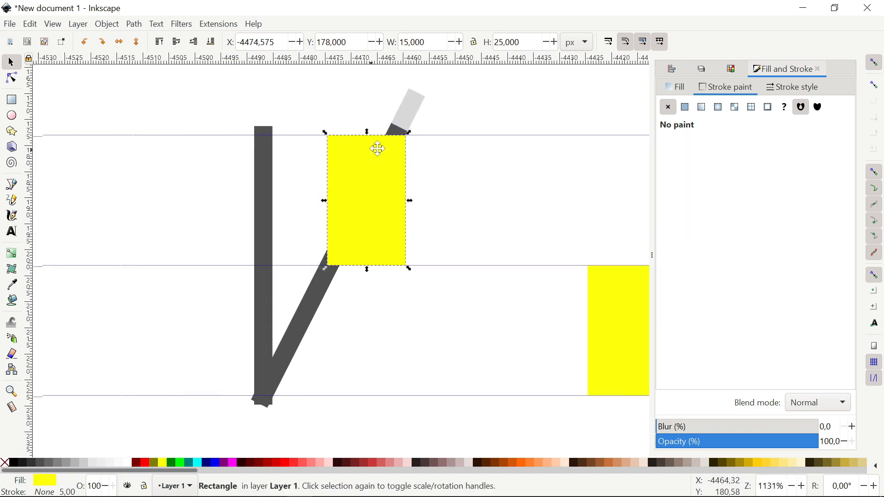
pyautogui.moveTo(376, 148)
pyautogui.mouseDown()
pyautogui.moveTo(367, 147)
pyautogui.moveTo(359, 182)
pyautogui.moveTo(388, 152)
pyautogui.mouseUp()
pyautogui.click(432, 162)
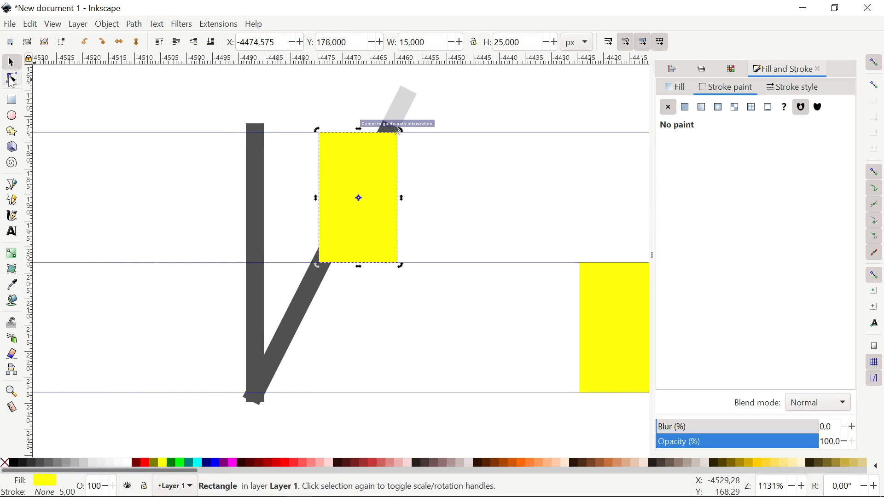
# - Slant the upper yellow rectangle into a parallelogram by dragging its bottom nodes left
pyautogui.click(11, 79)
pyautogui.moveTo(450, 281); pyautogui.dragTo(284, 240)
pyautogui.moveTo(399, 264); pyautogui.dragTo(336, 262)
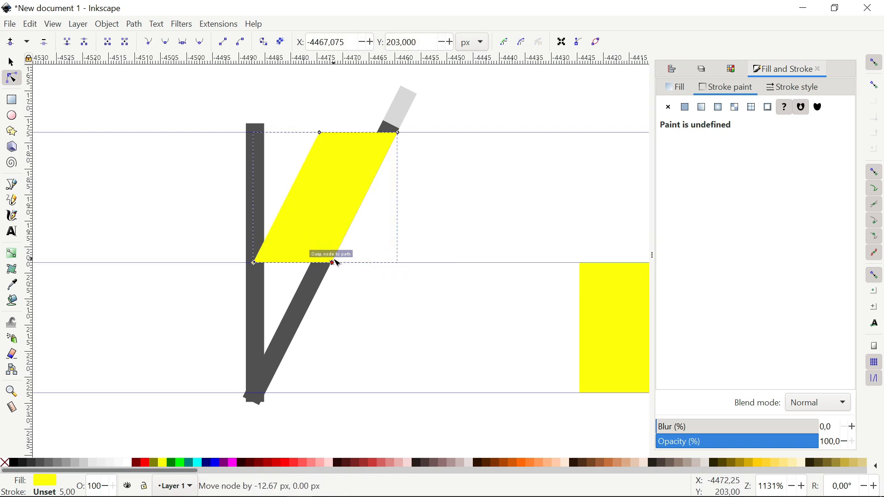
pyautogui.press('s')
# - Convert the right yellow rectangle to a path, then delete it
pyautogui.hscroll(2, 198, 193)
pyautogui.scroll(-1, 198, 193)
pyautogui.click(562, 304)
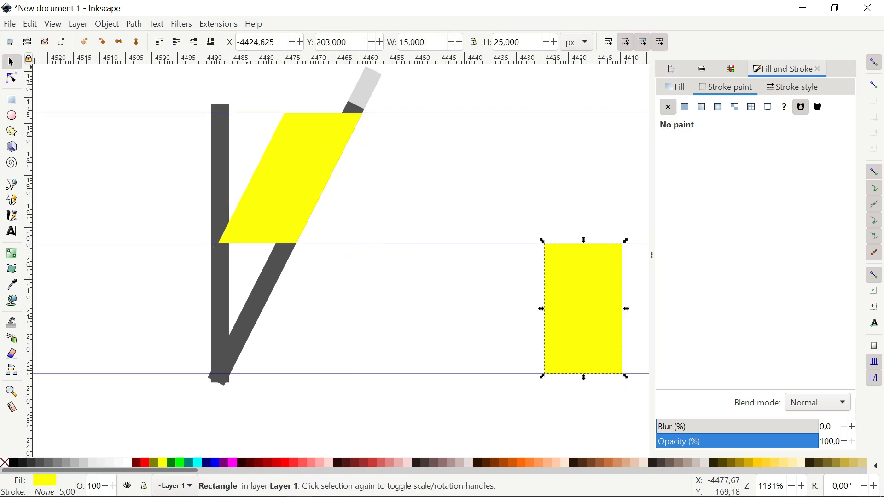
pyautogui.hotkey('alt', 'p')
pyautogui.press('Return')
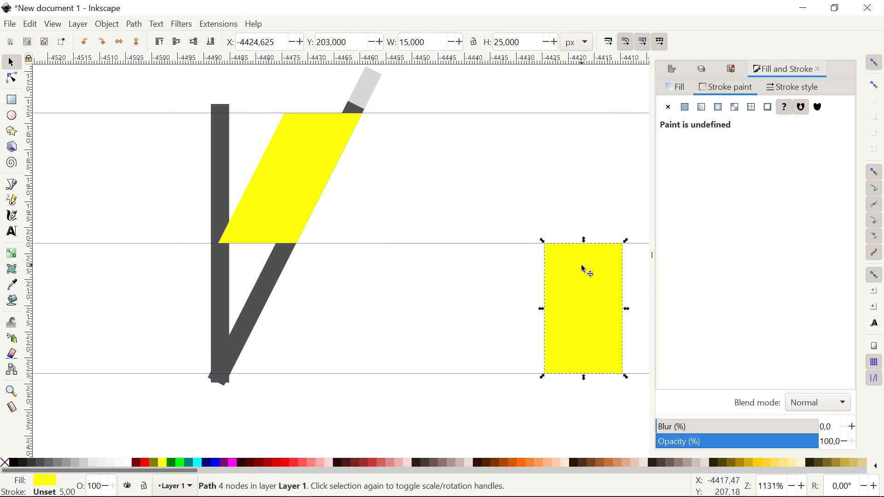
pyautogui.rightClick(583, 269)
pyautogui.click(612, 223)
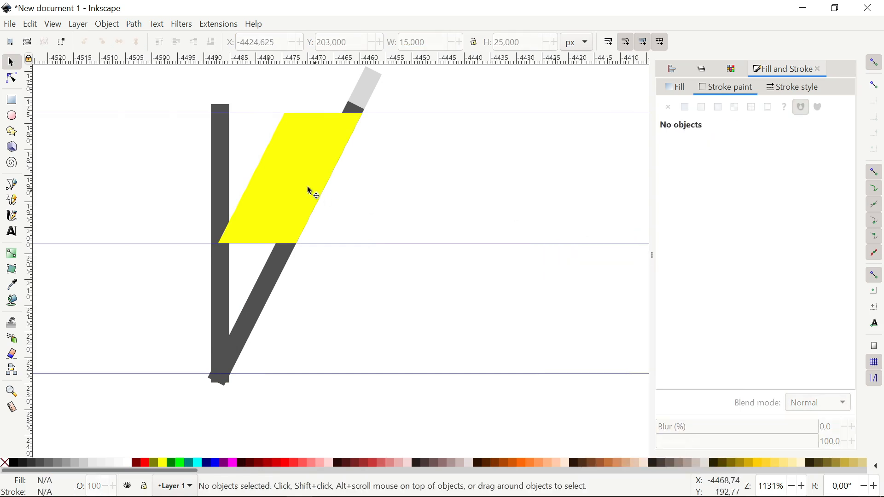
# - Duplicate the parallelogram, flip it vertically and move it down to the guide intersection
pyautogui.rightClick(302, 121)
pyautogui.click(332, 208)
pyautogui.click(137, 42)
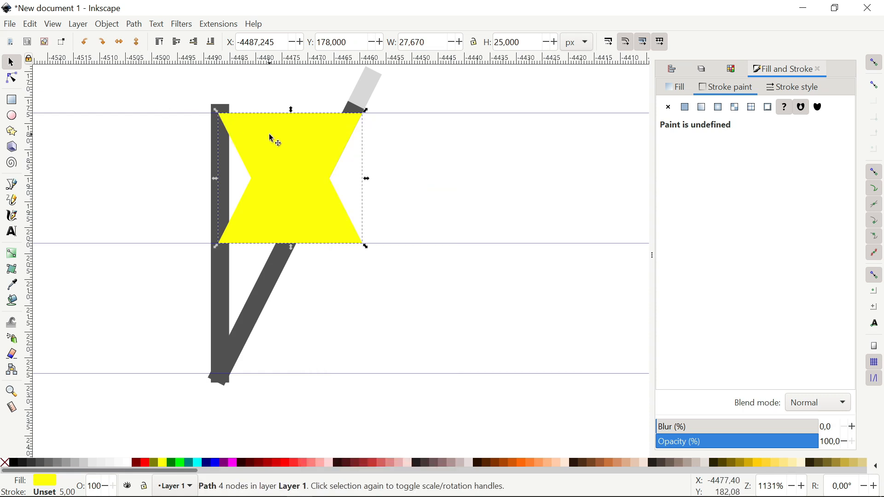
pyautogui.moveTo(275, 138); pyautogui.dragTo(294, 256)
# - Nudge the lower parallelogram's two bottom nodes left with the arrow key
pyautogui.click(17, 81)
pyautogui.moveTo(449, 398); pyautogui.dragTo(321, 357)
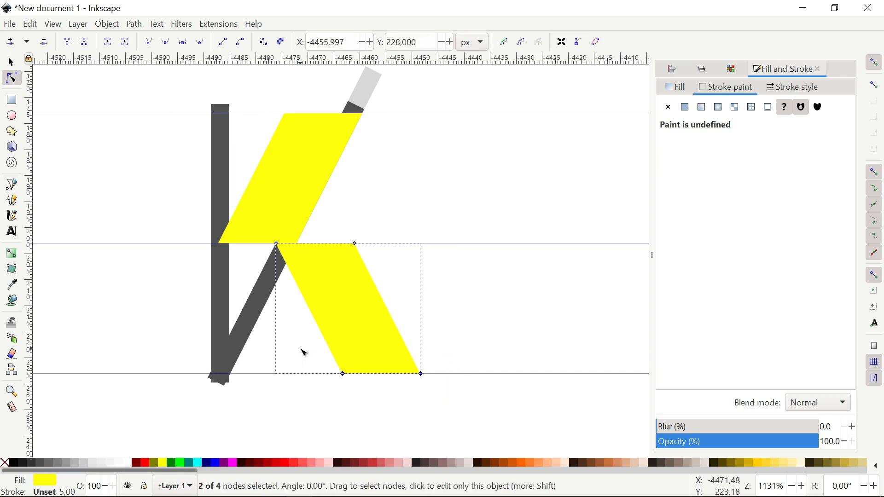
pyautogui.press('Left')
pyautogui.press('Left')
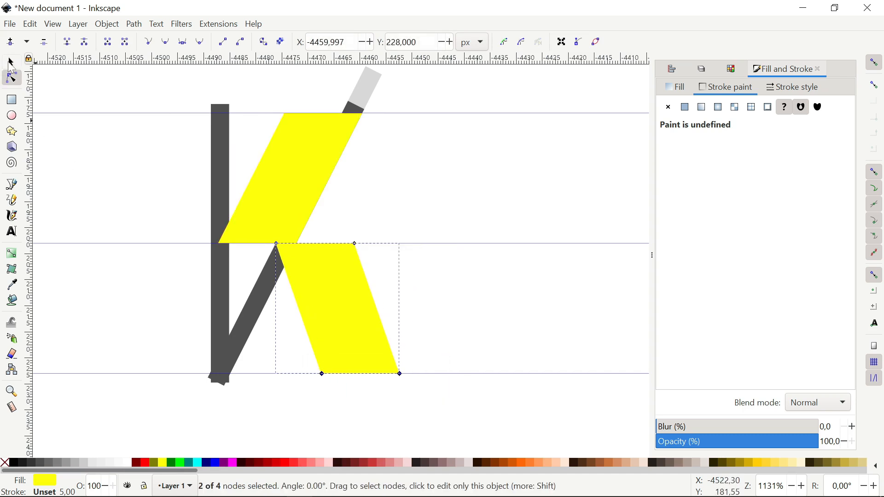
pyautogui.click(11, 61)
pyautogui.click(370, 89)
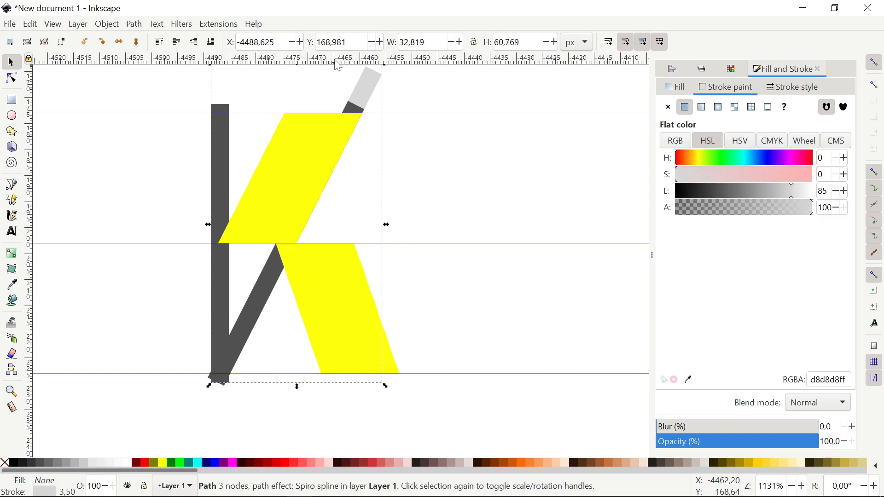
# - Delete the light grey diagonal stroke and trim the dark vertical bar between the upper and middle guides
pyautogui.rightClick(366, 79)
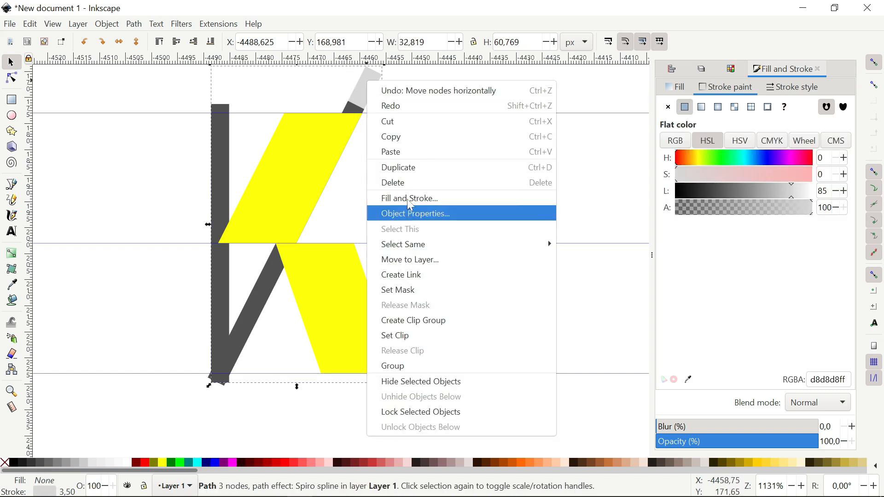
pyautogui.click(410, 182)
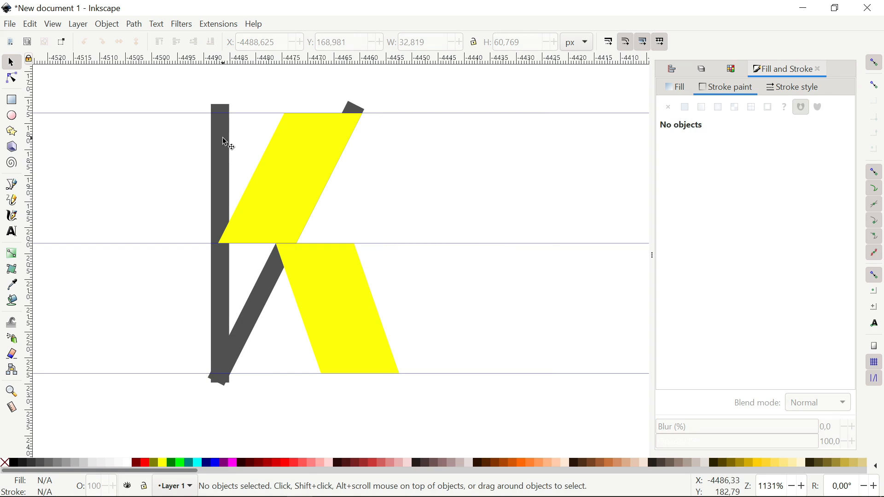
pyautogui.click(223, 138)
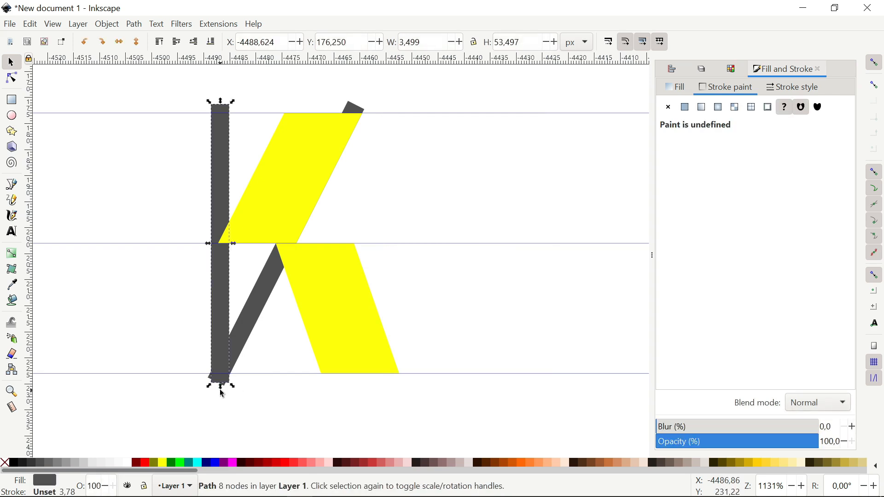
pyautogui.moveTo(222, 394); pyautogui.dragTo(220, 256)
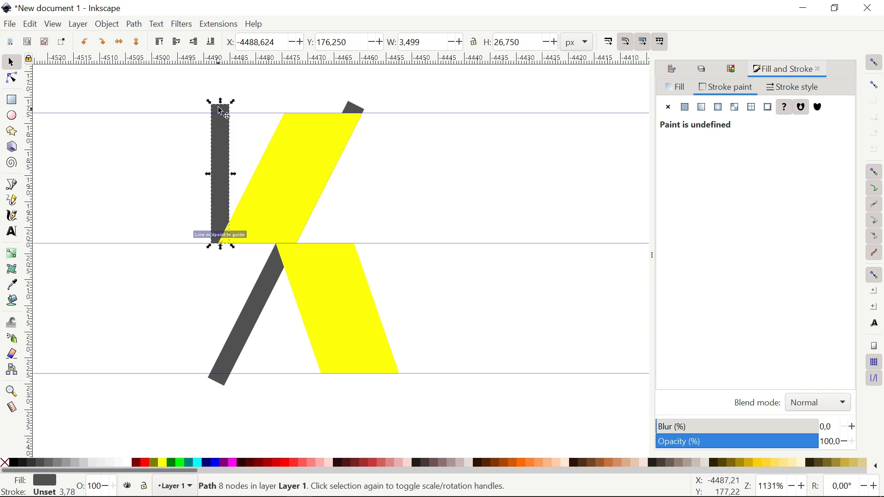
pyautogui.moveTo(220, 101); pyautogui.dragTo(222, 115)
# - Place yellow parallelogram cutters above the top guide and below the bottom guide, and add a vertical guide
pyautogui.click(2, 73)
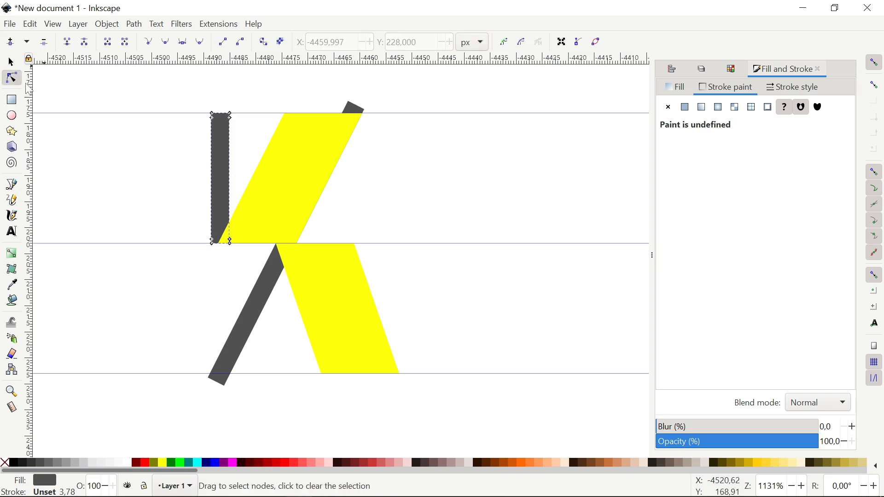
pyautogui.press('s')
pyautogui.click(282, 211)
pyautogui.moveTo(281, 211); pyautogui.dragTo(366, 66)
pyautogui.moveTo(322, 164); pyautogui.dragTo(229, 384)
pyautogui.moveTo(30, 191); pyautogui.dragTo(215, 239)
# - Cut the dark diagonal's bottom flat using Path > Difference with the lower yellow cutter
pyautogui.click(237, 333)
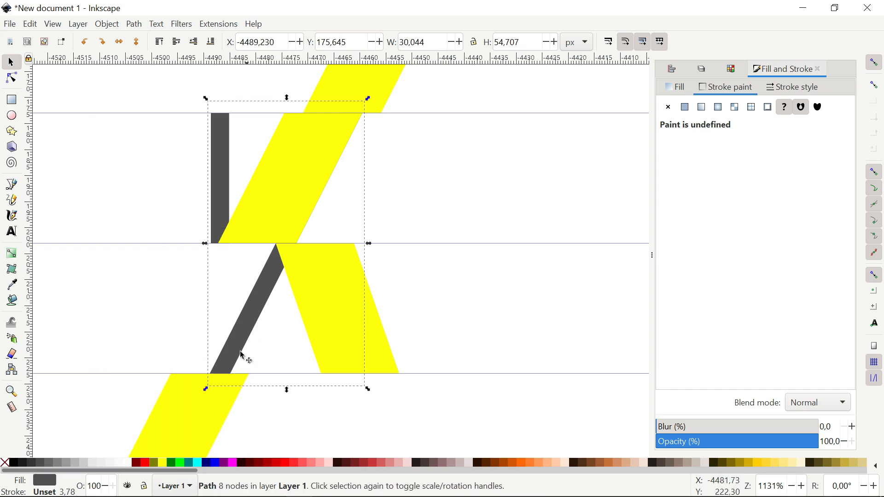
pyautogui.keyDown('shift'); pyautogui.click(221, 387); pyautogui.keyUp('shift')
pyautogui.click(134, 24)
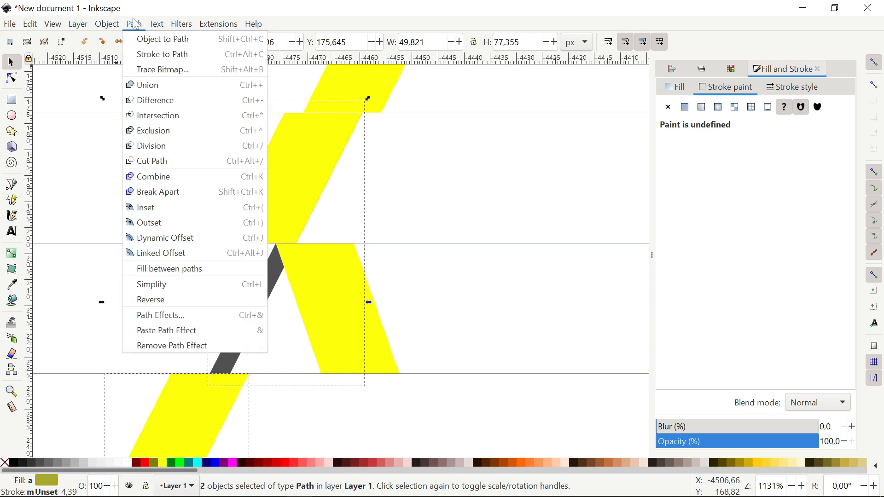
pyautogui.click(149, 100)
# - Subtract the upper yellow cutter from the dark strokes to flatten their tops
pyautogui.click(311, 190)
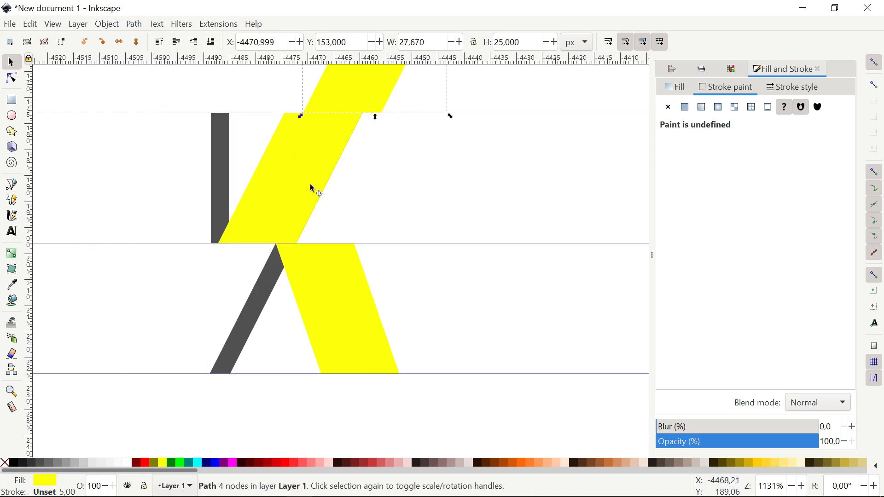
pyautogui.keyDown('shift'); pyautogui.click(270, 297); pyautogui.keyUp('shift')
pyautogui.click(135, 25)
pyautogui.click(148, 99)
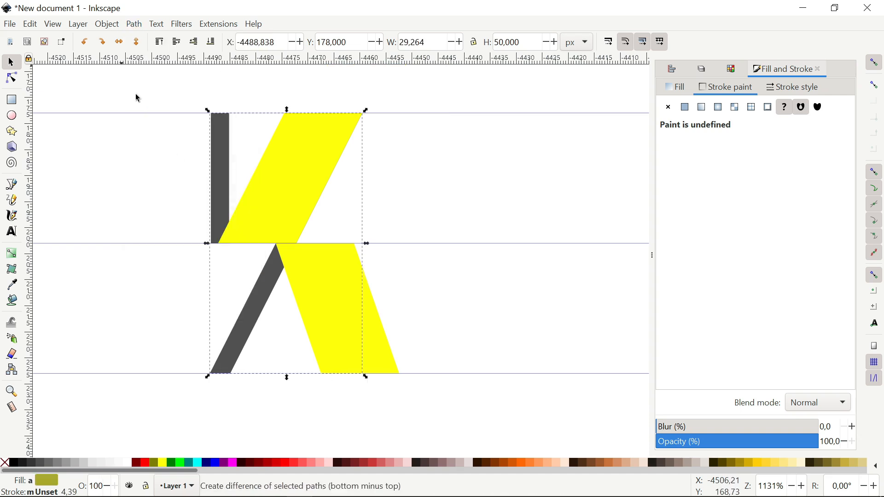
# - Rubber-band select all four letter pieces
pyautogui.click(193, 94)
pyautogui.moveTo(188, 86); pyautogui.dragTo(228, 265)
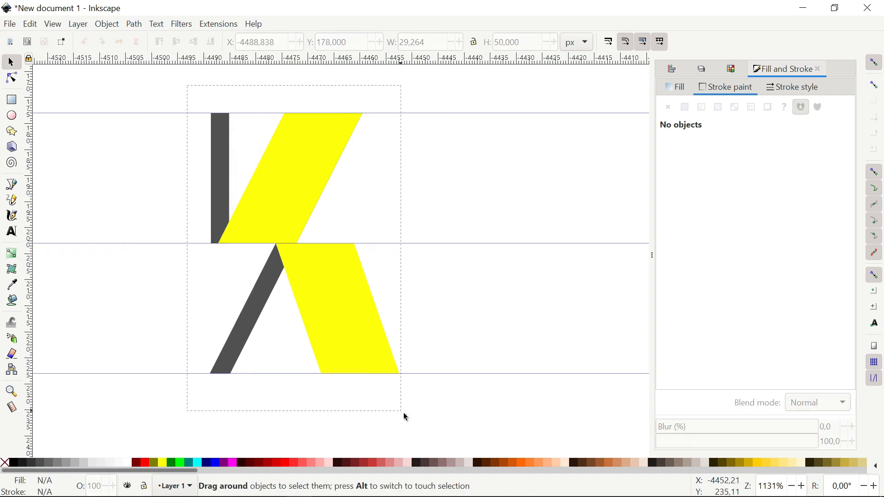
pyautogui.moveTo(404, 415); pyautogui.dragTo(403, 416)
pyautogui.scroll(-4, 310, 324)
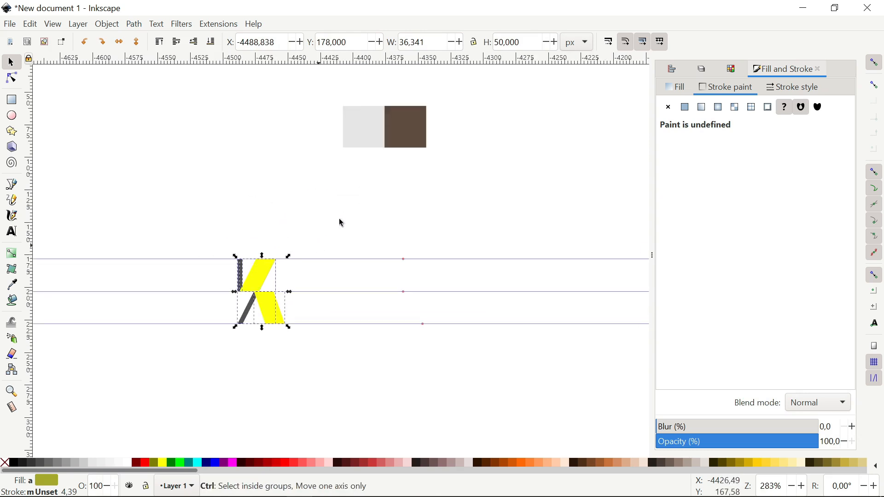
# - Union the letter pieces into one K shape and fill it brown from the swatch with the Dropper
pyautogui.click(136, 23)
pyautogui.click(139, 84)
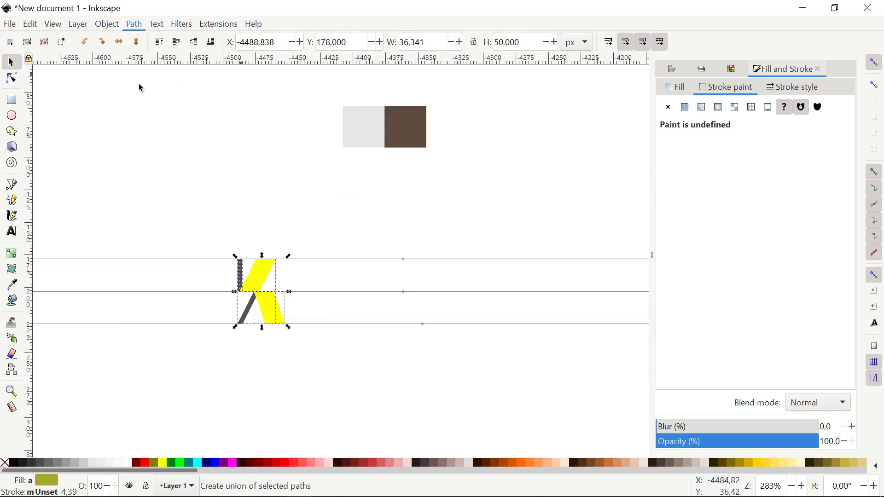
pyautogui.click(12, 284)
pyautogui.click(420, 130)
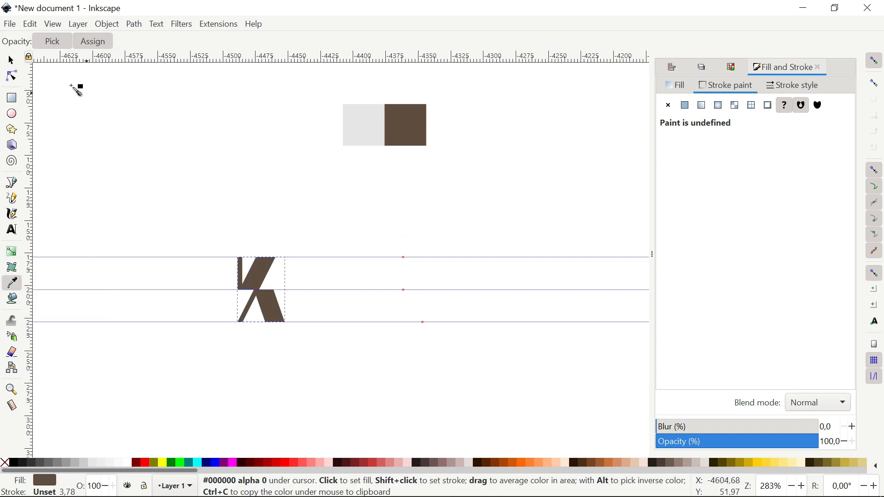
pyautogui.click(11, 61)
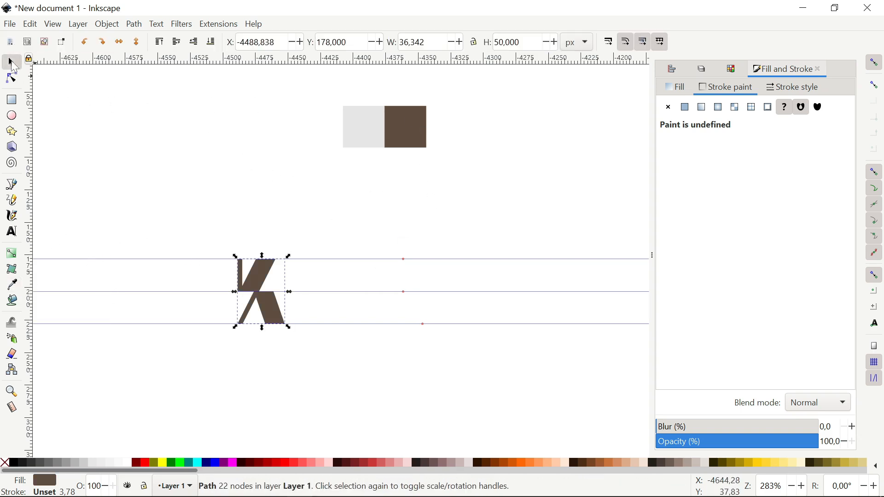
# - Hide the guides and draw a brown square over the K
pyautogui.click(52, 25)
pyautogui.click(76, 144)
pyautogui.click(76, 157)
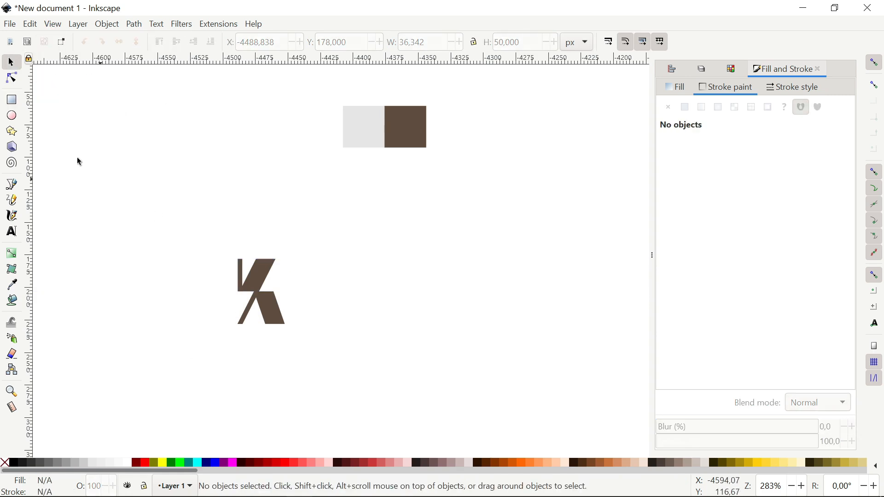
pyautogui.click(11, 100)
pyautogui.moveTo(187, 224); pyautogui.dragTo(346, 384)
# - Set the square's stroke to none and enlarge it around its centre
pyautogui.click(663, 111)
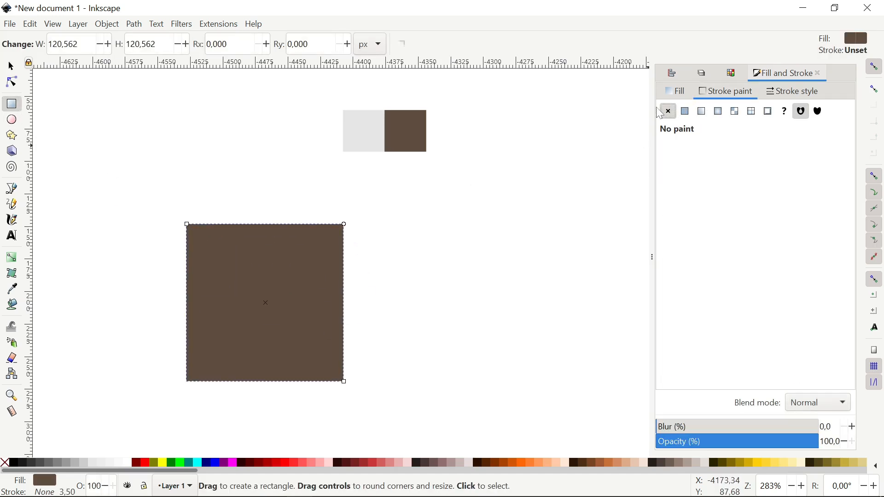
pyautogui.click(13, 66)
pyautogui.moveTo(401, 182); pyautogui.dragTo(415, 161)
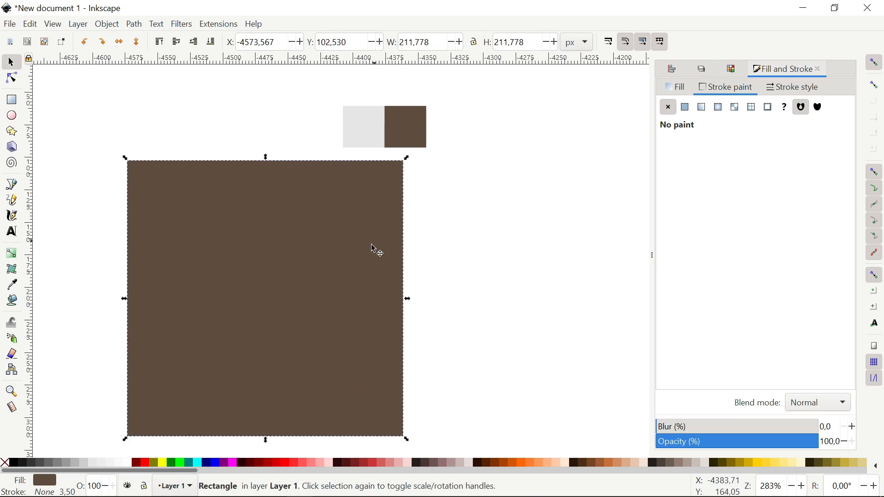
# - Recolour the K light grey by picking the light swatch with the Dropper
pyautogui.moveTo(485, 384); pyautogui.dragTo(164, 214)
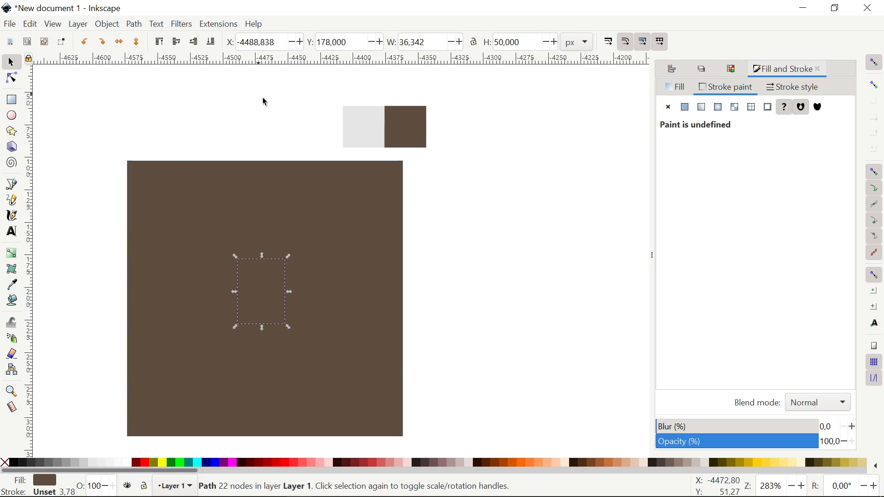
pyautogui.click(12, 284)
pyautogui.click(359, 130)
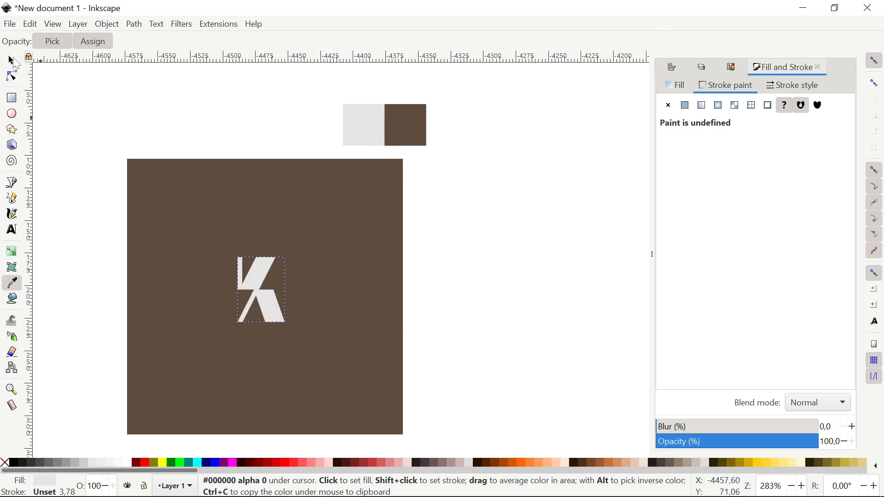
# - Delete the two colour swatches and centre the view on the finished K
pyautogui.press('s')
pyautogui.click(373, 137)
pyautogui.press('Delete')
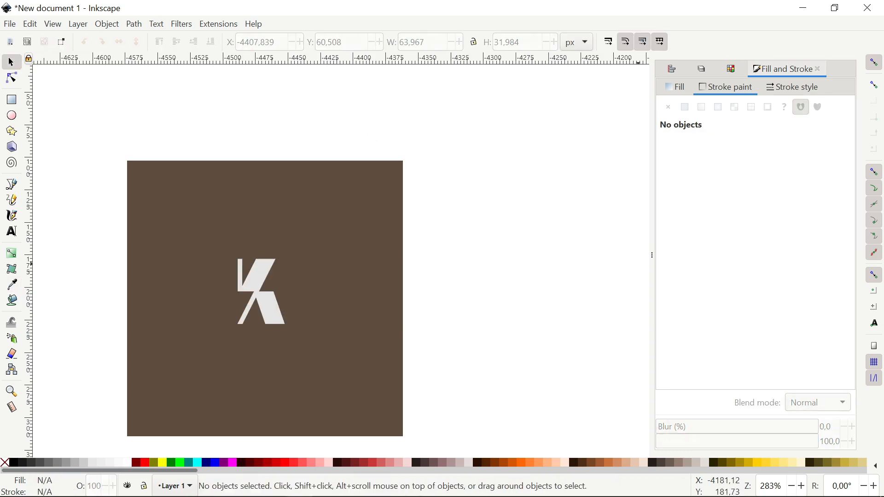
pyautogui.scroll(3, 182, 311)
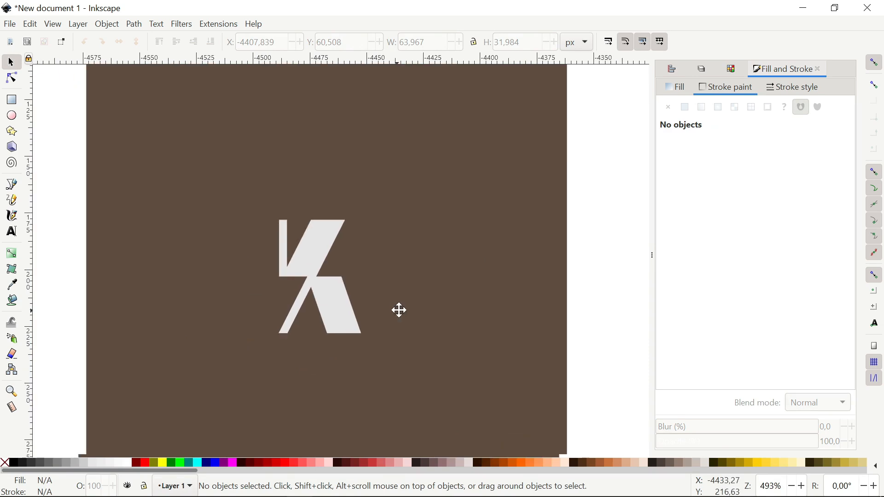
pyautogui.moveTo(399, 311); pyautogui.dragTo(424, 302)
pyautogui.scroll(2, 351, 341)
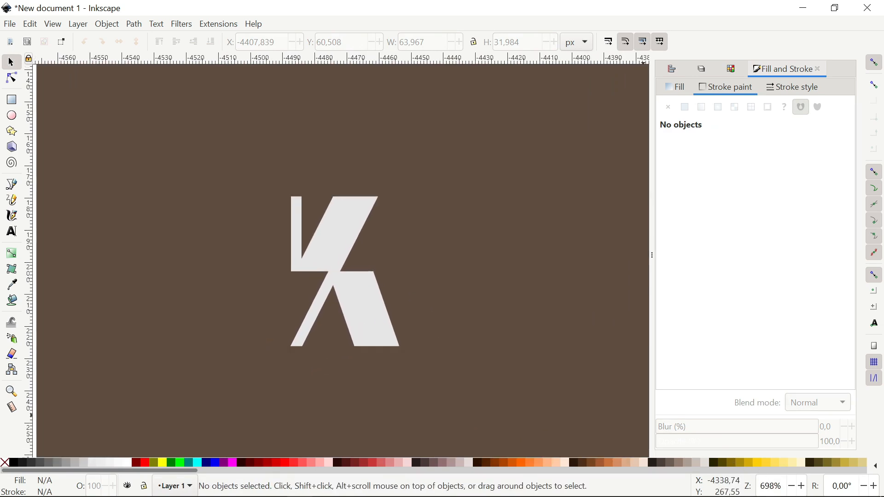
pyautogui.moveTo(361, 313); pyautogui.dragTo(363, 319)
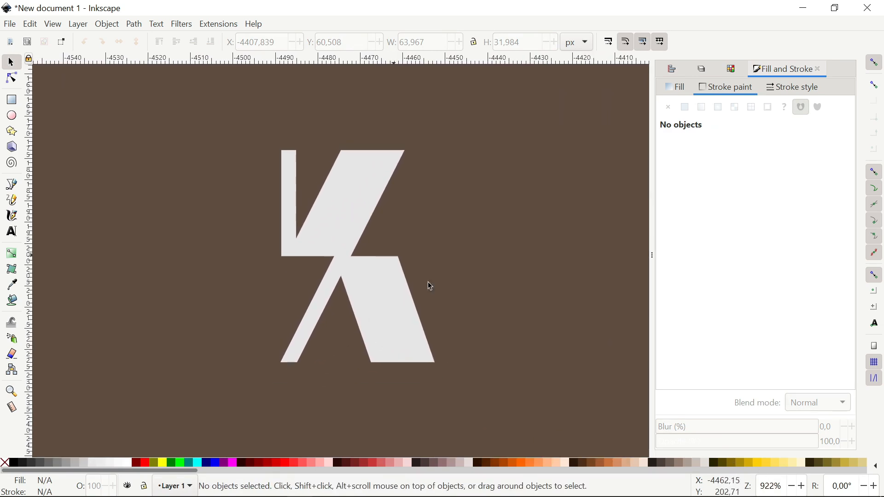